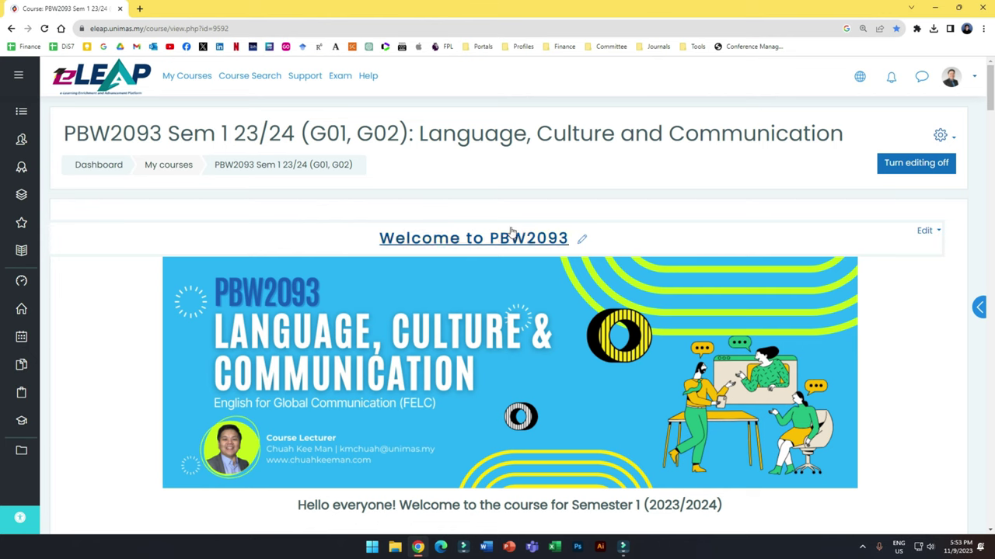
Step: Open the PBW2093 Badges page and look over its four existing badges and their criteria
{"action": "left_click", "coordinate": [37, 168]}
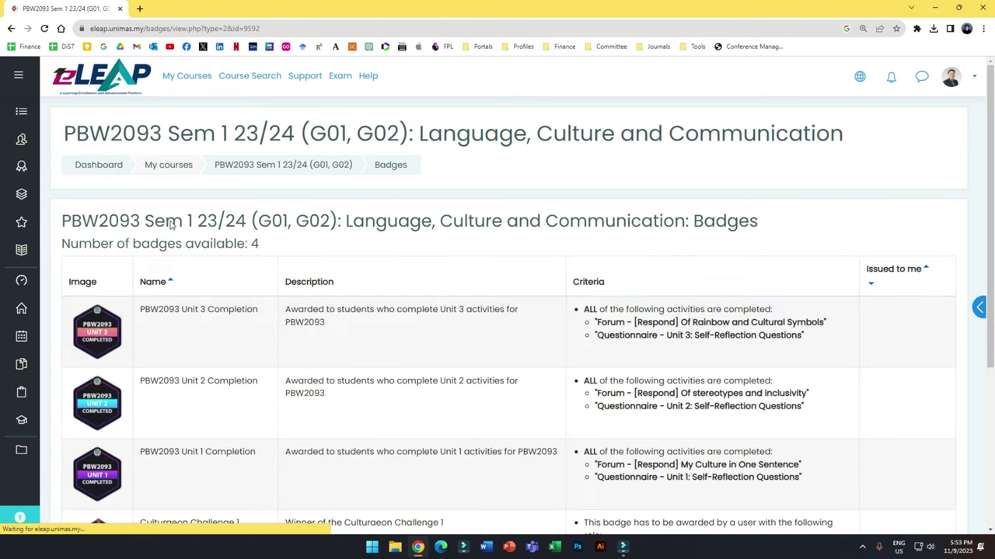
{"action": "scroll", "coordinate": [449, 310], "scroll_direction": "down", "scroll_amount": 3}
{"action": "scroll", "coordinate": [449, 311], "scroll_direction": "up", "scroll_amount": 3}
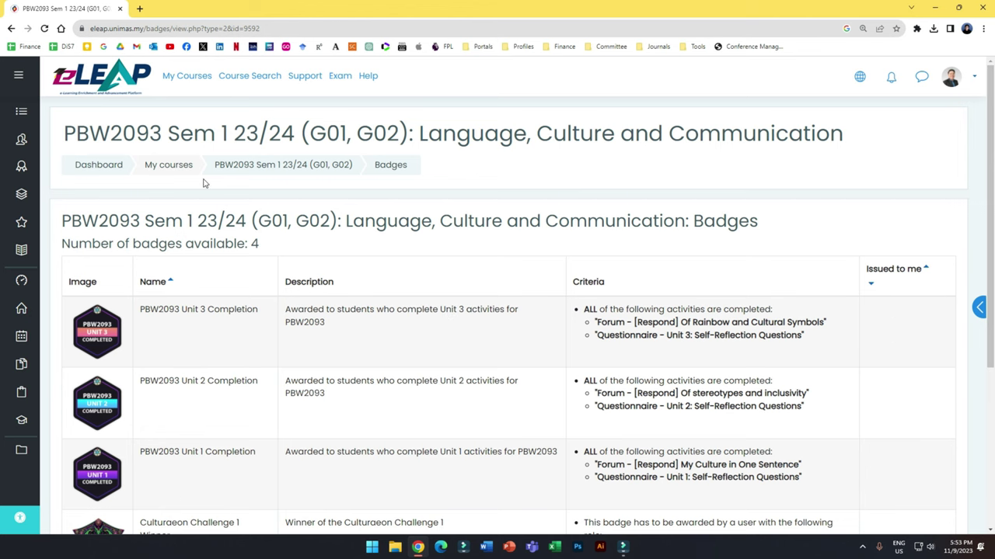
Step: Check the KML6093 course's Badges page, which has no badges
{"action": "left_click", "coordinate": [200, 76]}
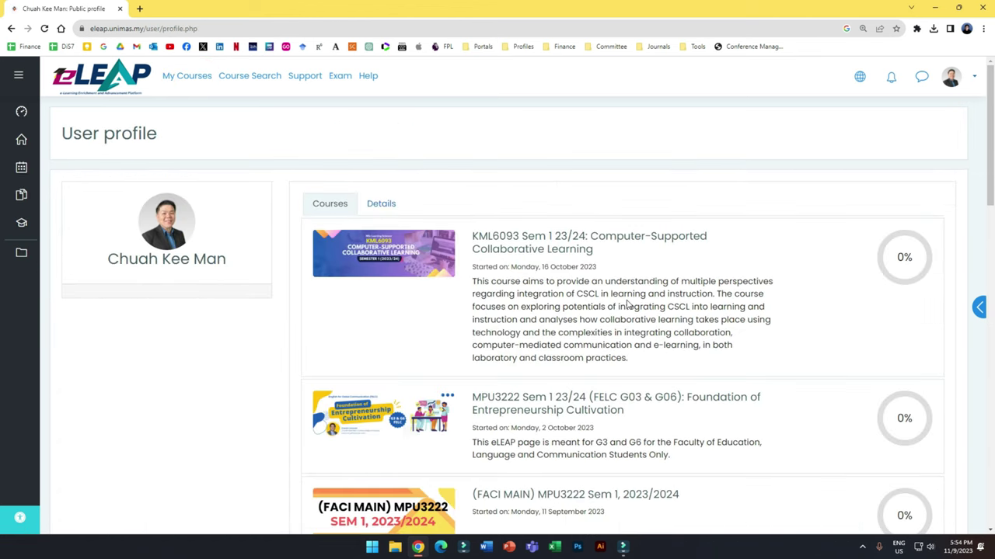
{"action": "left_click", "coordinate": [544, 247]}
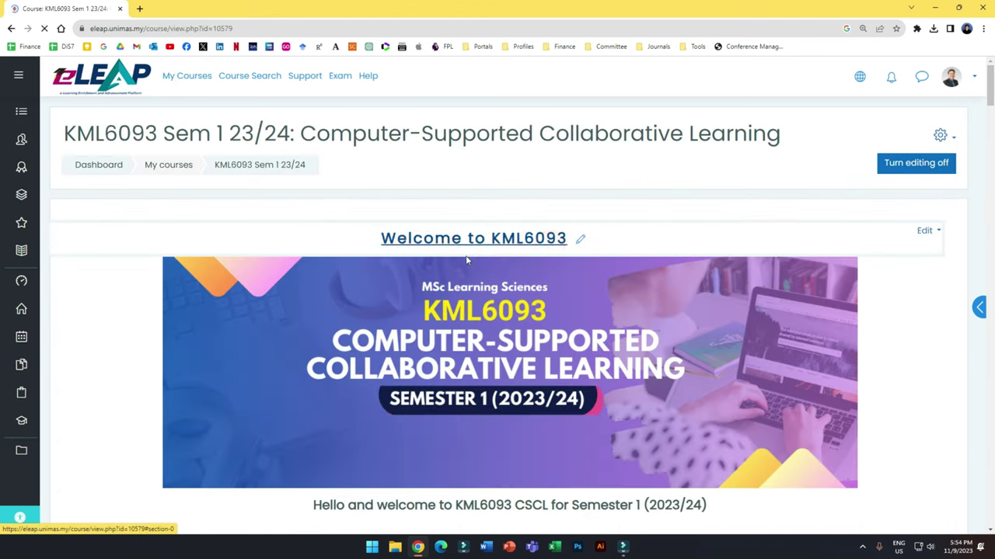
{"action": "left_click", "coordinate": [21, 169]}
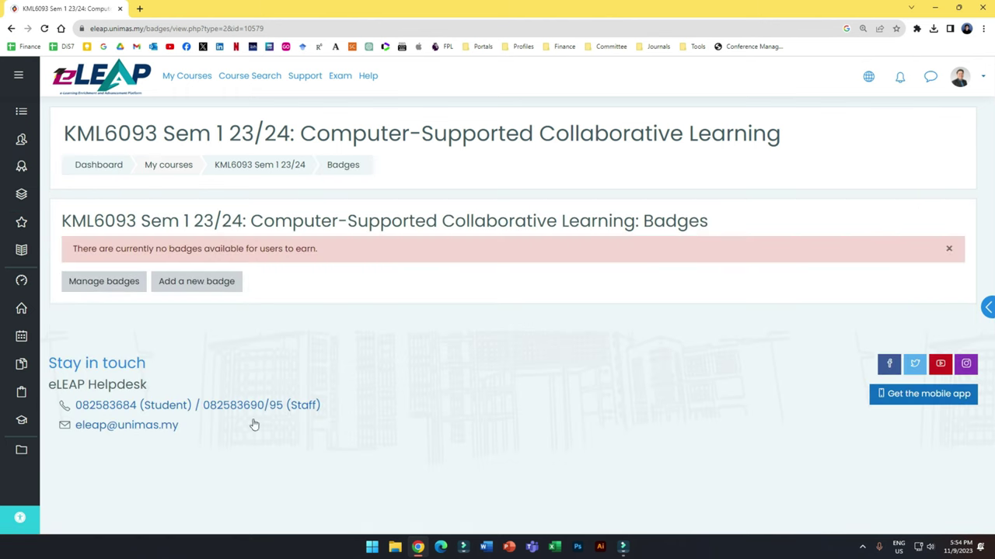
Step: Return via My Courses to the PBW2093 Language, Culture and Communication course
{"action": "left_click", "coordinate": [187, 75]}
{"action": "scroll", "coordinate": [517, 300], "scroll_direction": "down", "scroll_amount": 3}
{"action": "scroll", "coordinate": [516, 301], "scroll_direction": "down", "scroll_amount": 5}
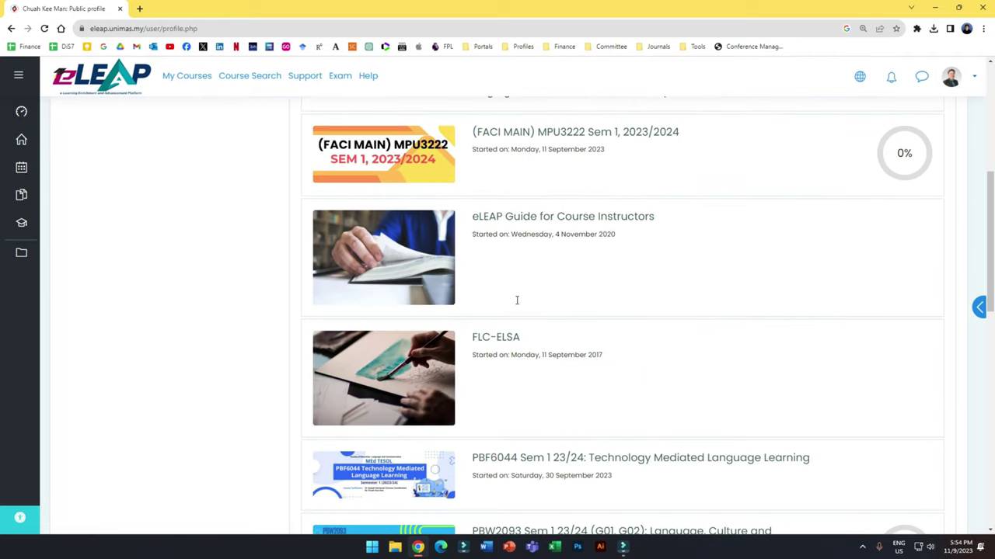
{"action": "scroll", "coordinate": [518, 298], "scroll_direction": "down", "scroll_amount": 3}
{"action": "scroll", "coordinate": [519, 248], "scroll_direction": "up", "scroll_amount": 2}
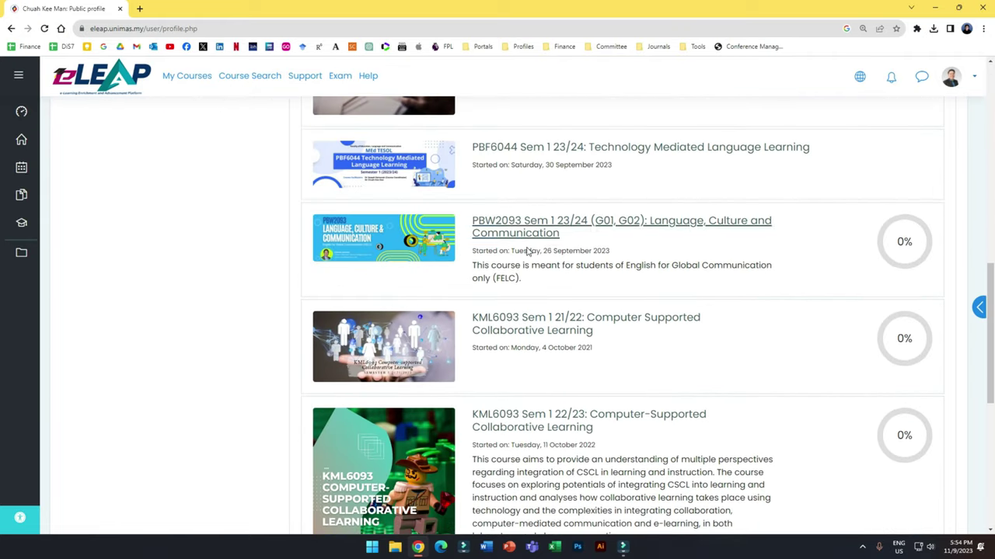
{"action": "left_click", "coordinate": [525, 227]}
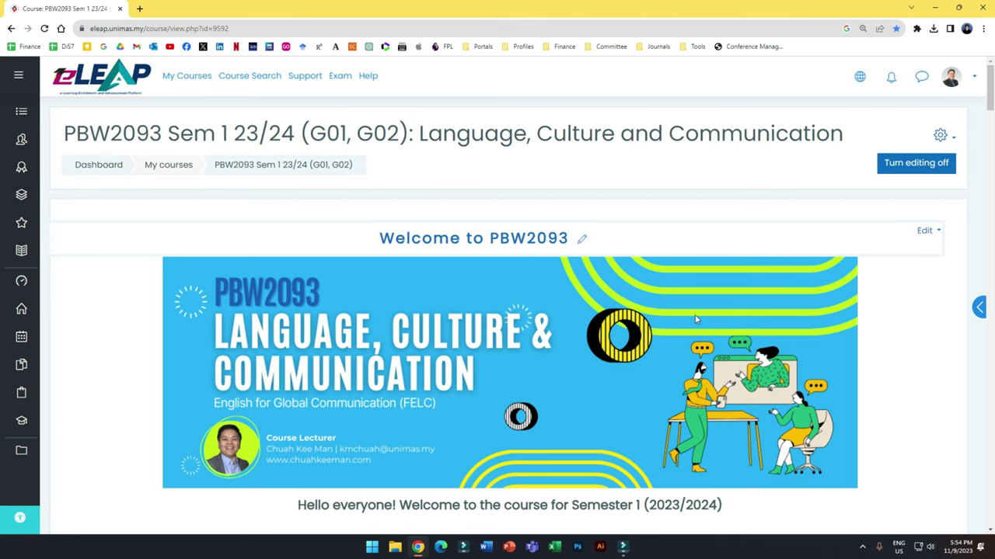
Step: Find the Week 1 - Week 2 Activities and open the '[Respond] My Culture in One Sentence' forum
{"action": "scroll", "coordinate": [696, 320], "scroll_direction": "down", "scroll_amount": 6}
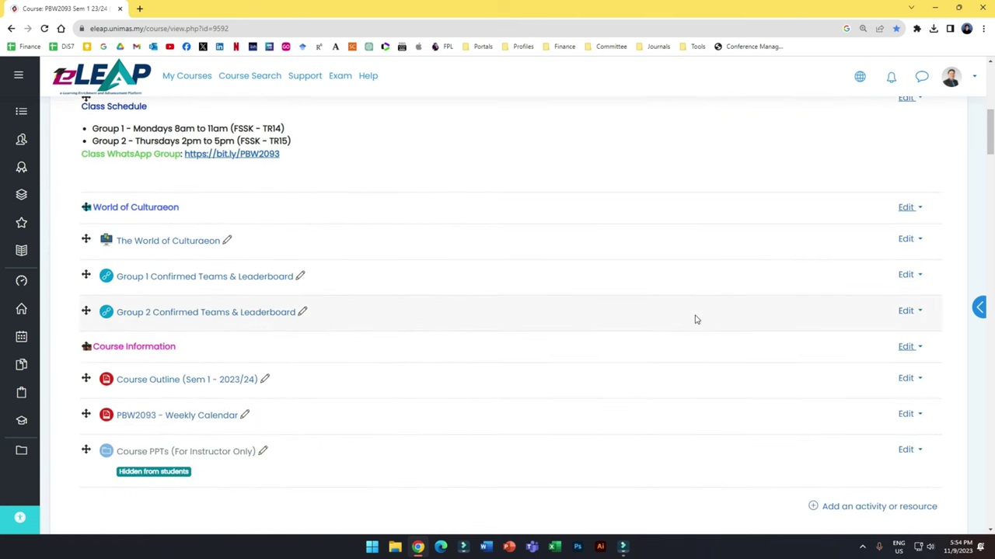
{"action": "scroll", "coordinate": [696, 320], "scroll_direction": "down", "scroll_amount": 12}
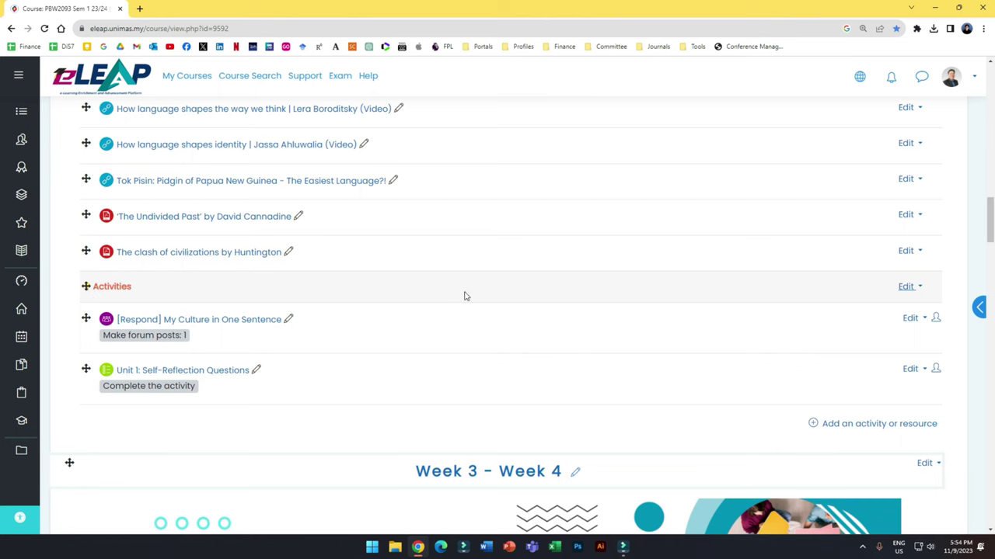
{"action": "scroll", "coordinate": [479, 296], "scroll_direction": "up", "scroll_amount": 2}
{"action": "scroll", "coordinate": [347, 328], "scroll_direction": "down", "scroll_amount": 2}
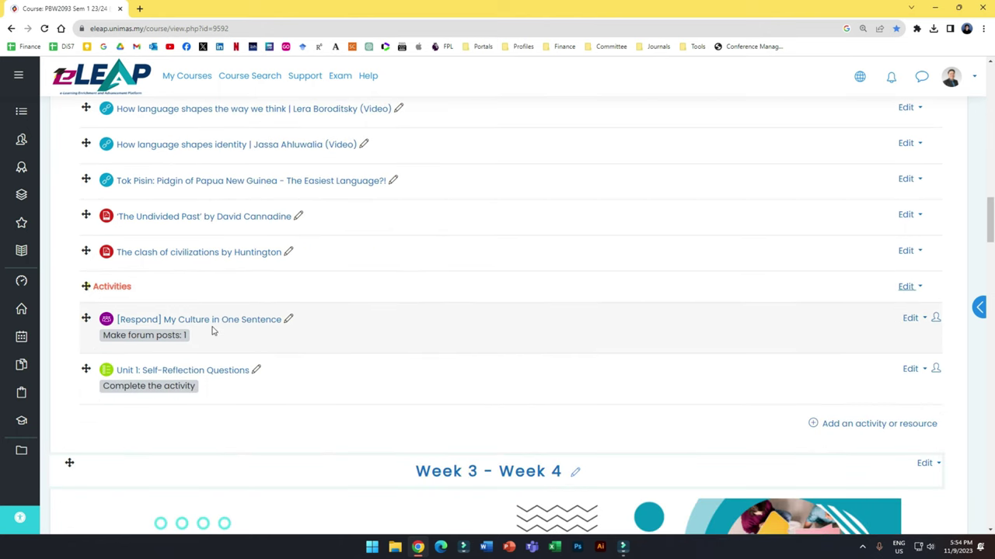
{"action": "scroll", "coordinate": [402, 367], "scroll_direction": "up", "scroll_amount": 3}
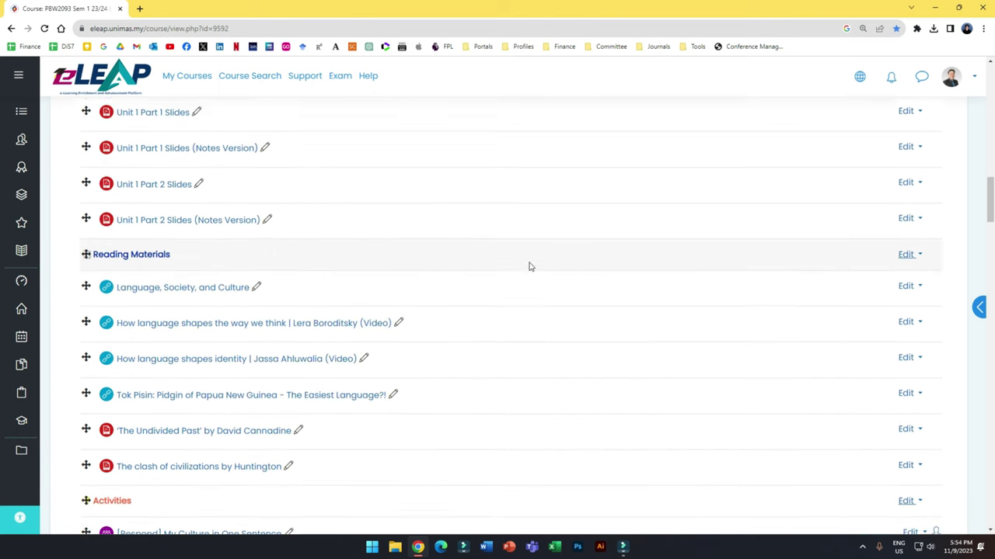
{"action": "scroll", "coordinate": [529, 267], "scroll_direction": "up", "scroll_amount": 3}
{"action": "scroll", "coordinate": [335, 344], "scroll_direction": "down", "scroll_amount": 3}
{"action": "scroll", "coordinate": [336, 344], "scroll_direction": "down", "scroll_amount": 2}
{"action": "scroll", "coordinate": [362, 382], "scroll_direction": "up", "scroll_amount": 2}
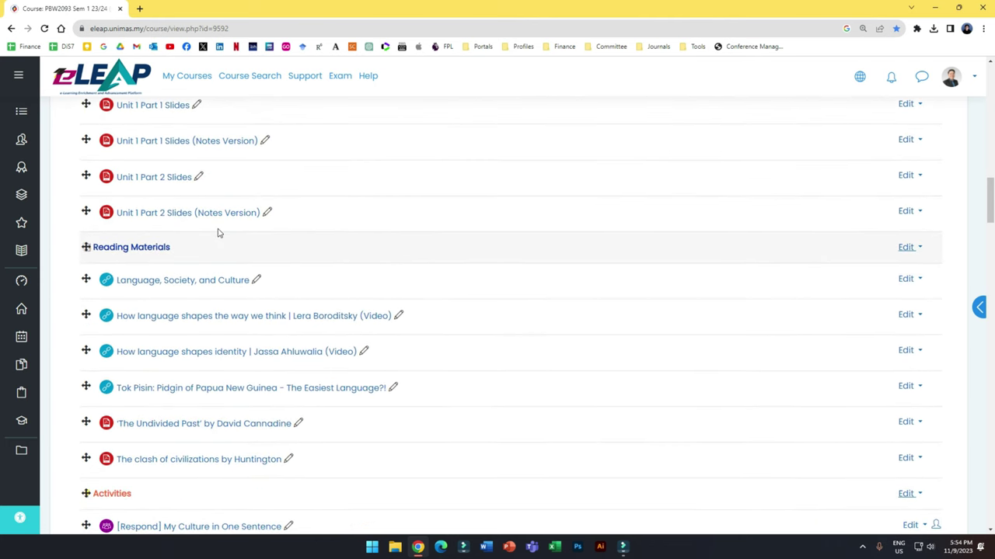
{"action": "scroll", "coordinate": [234, 157], "scroll_direction": "up", "scroll_amount": 1}
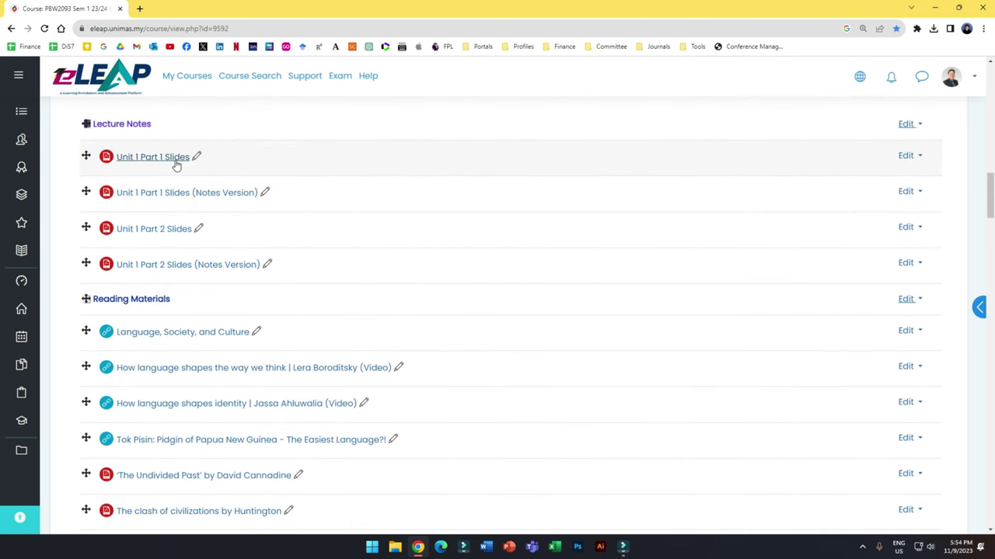
{"action": "scroll", "coordinate": [331, 309], "scroll_direction": "down", "scroll_amount": 4}
{"action": "scroll", "coordinate": [331, 309], "scroll_direction": "down", "scroll_amount": 1}
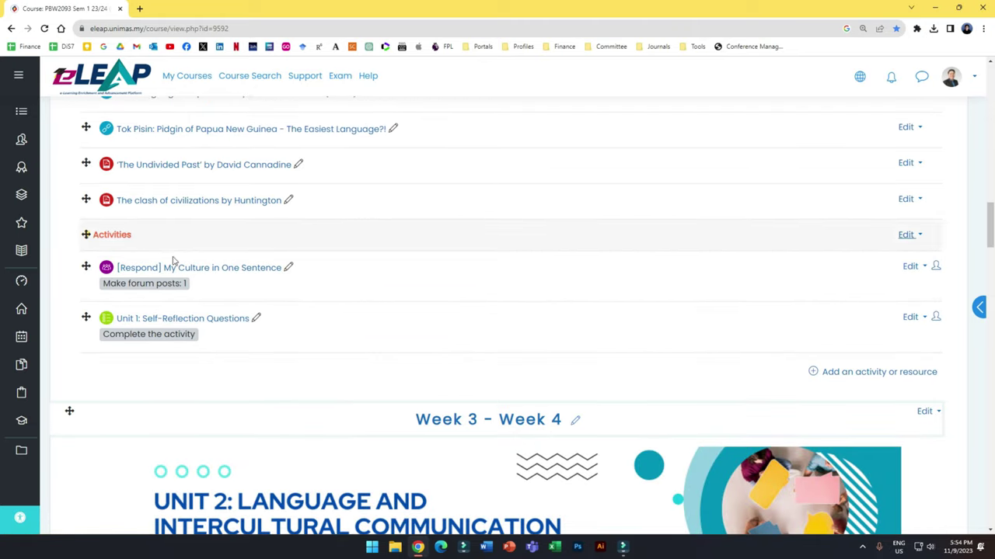
{"action": "scroll", "coordinate": [309, 391], "scroll_direction": "down", "scroll_amount": 3}
{"action": "scroll", "coordinate": [309, 391], "scroll_direction": "down", "scroll_amount": 6}
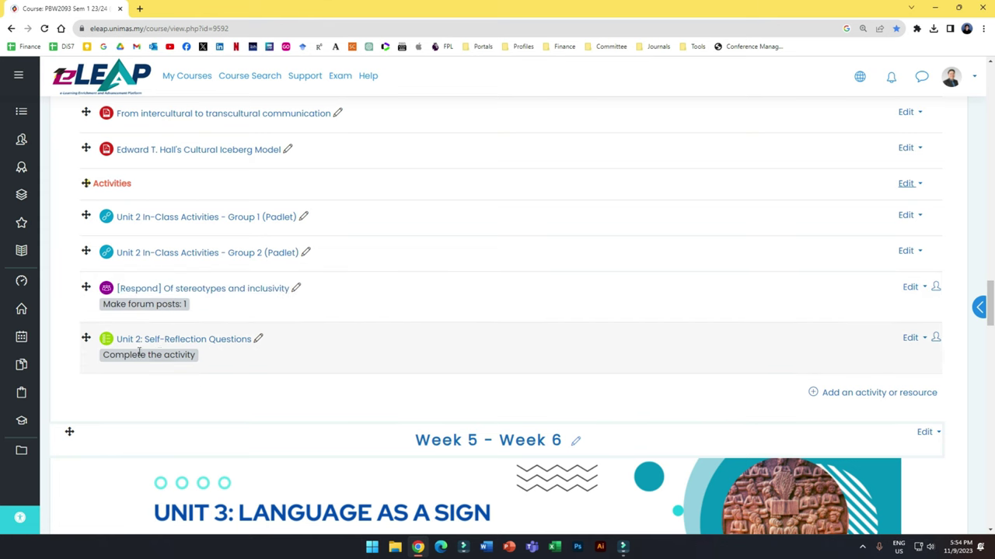
{"action": "scroll", "coordinate": [435, 289], "scroll_direction": "up", "scroll_amount": 10}
{"action": "scroll", "coordinate": [436, 291], "scroll_direction": "up", "scroll_amount": 4}
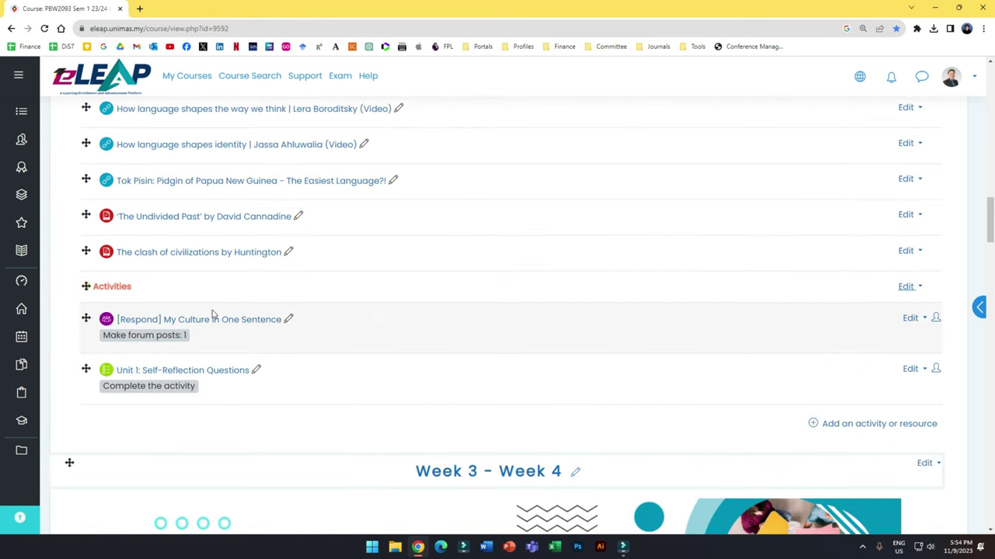
{"action": "left_click", "coordinate": [213, 326]}
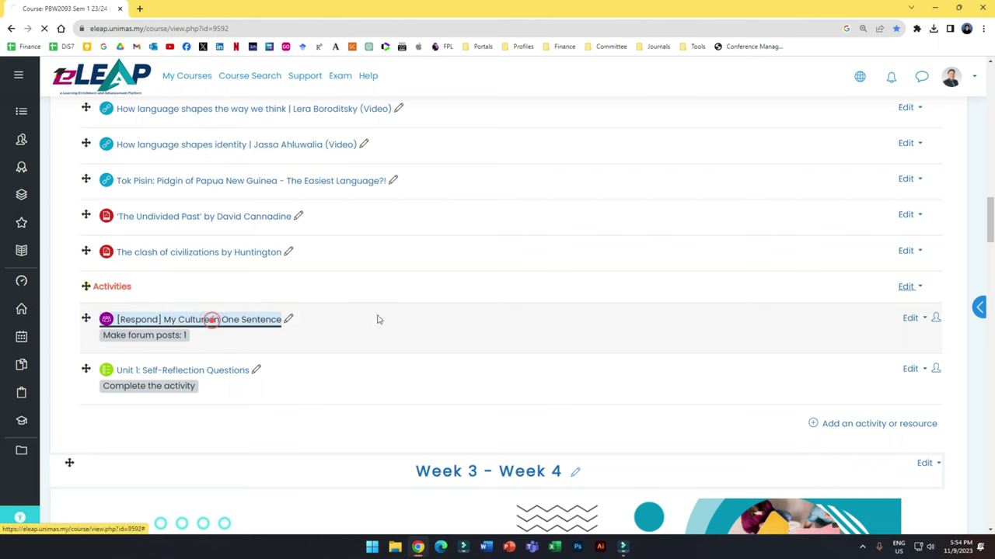
Step: Open the forum's settings for editing from its administration menu
{"action": "left_click", "coordinate": [942, 215]}
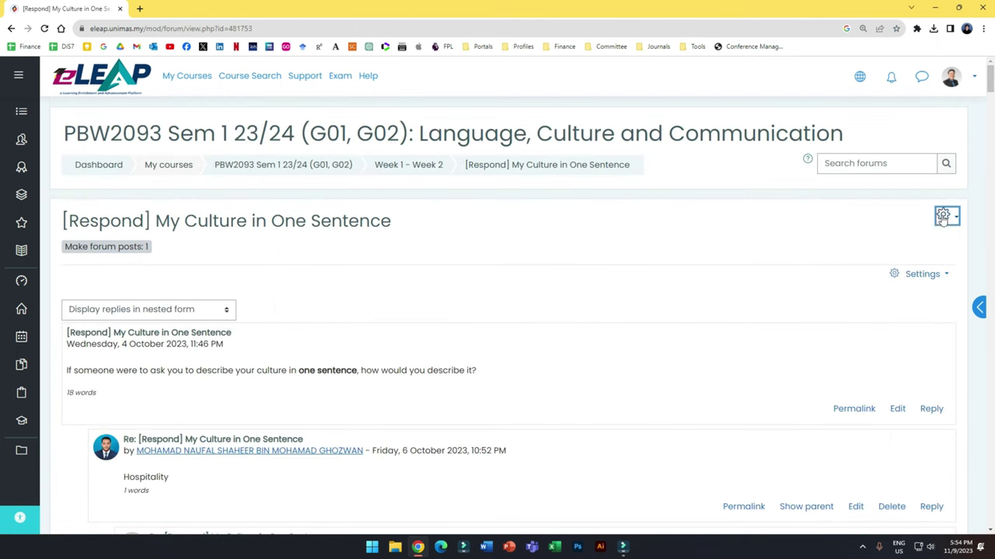
{"action": "left_click", "coordinate": [875, 230]}
{"action": "left_click", "coordinate": [943, 216]}
{"action": "left_click", "coordinate": [836, 237]}
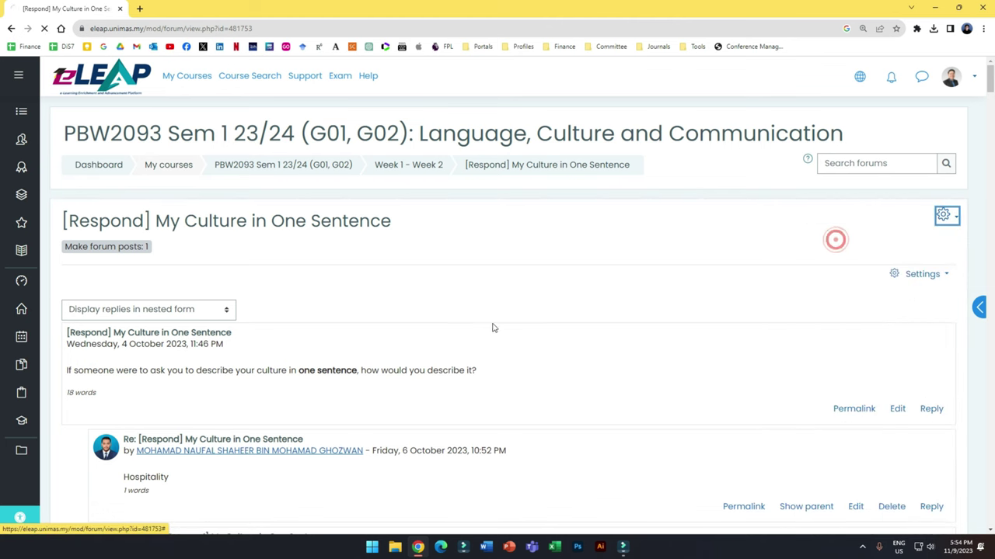
{"action": "scroll", "coordinate": [424, 338], "scroll_direction": "down", "scroll_amount": 15}
{"action": "scroll", "coordinate": [195, 285], "scroll_direction": "up", "scroll_amount": 2}
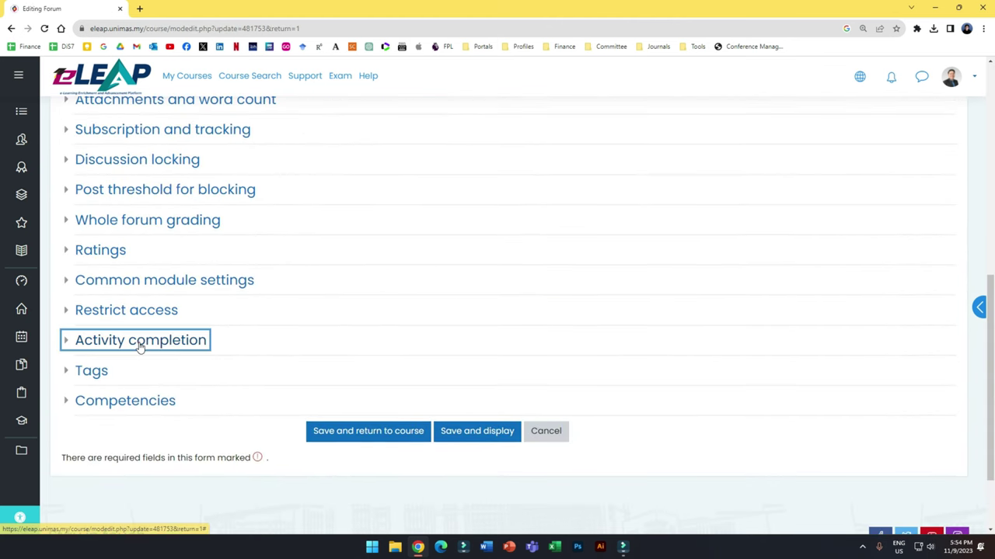
Step: Review the locked completion condition requiring 1 forum post, then save and return to course
{"action": "left_click", "coordinate": [137, 342]}
{"action": "scroll", "coordinate": [418, 245], "scroll_direction": "down", "scroll_amount": 2}
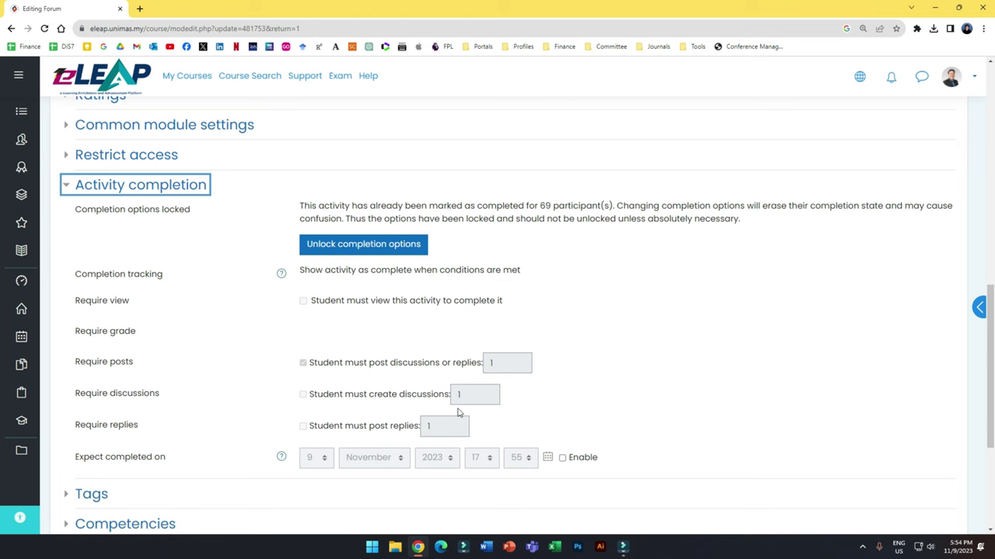
{"action": "scroll", "coordinate": [485, 212], "scroll_direction": "up", "scroll_amount": 3}
{"action": "scroll", "coordinate": [506, 316], "scroll_direction": "down", "scroll_amount": 5}
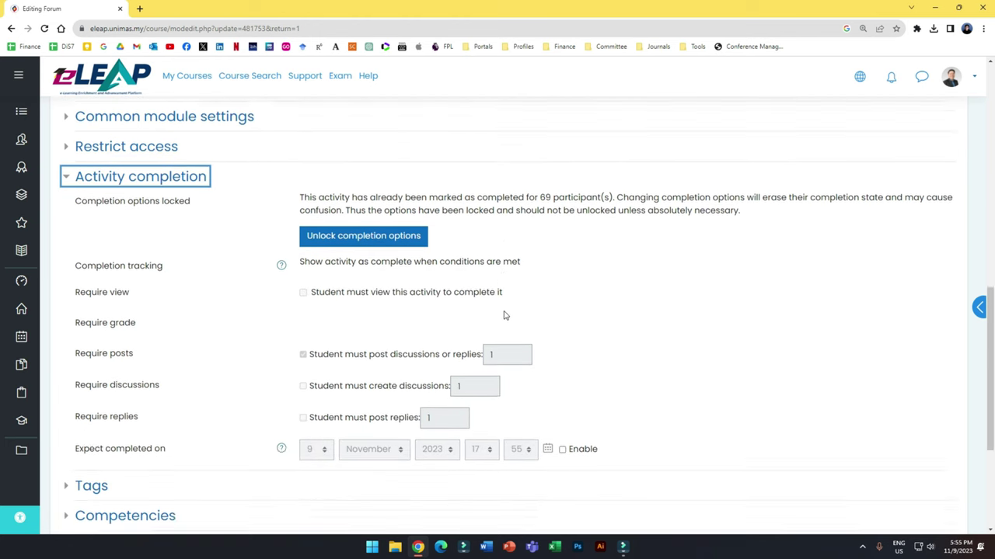
{"action": "left_click_drag", "start_coordinate": [311, 262], "coordinate": [483, 256]}
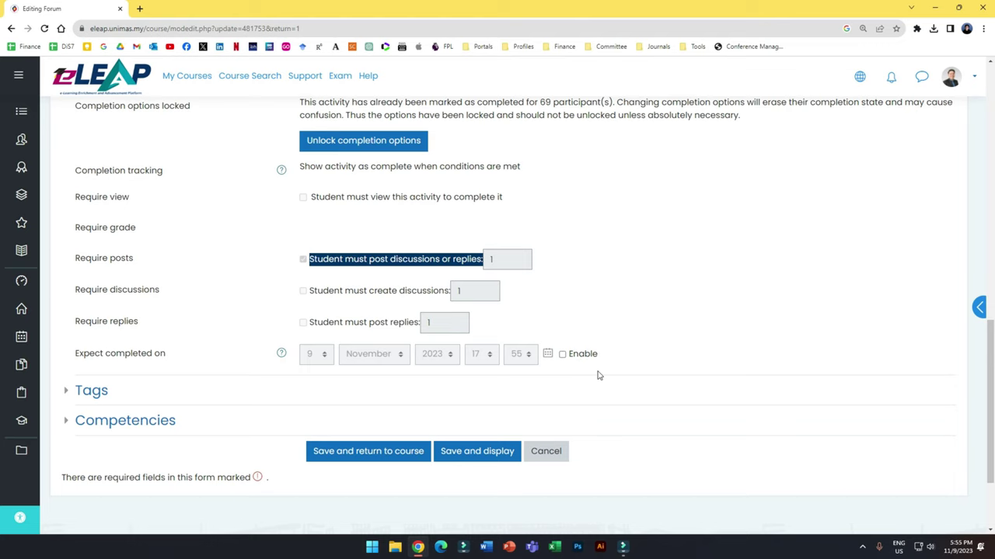
{"action": "left_click", "coordinate": [400, 459]}
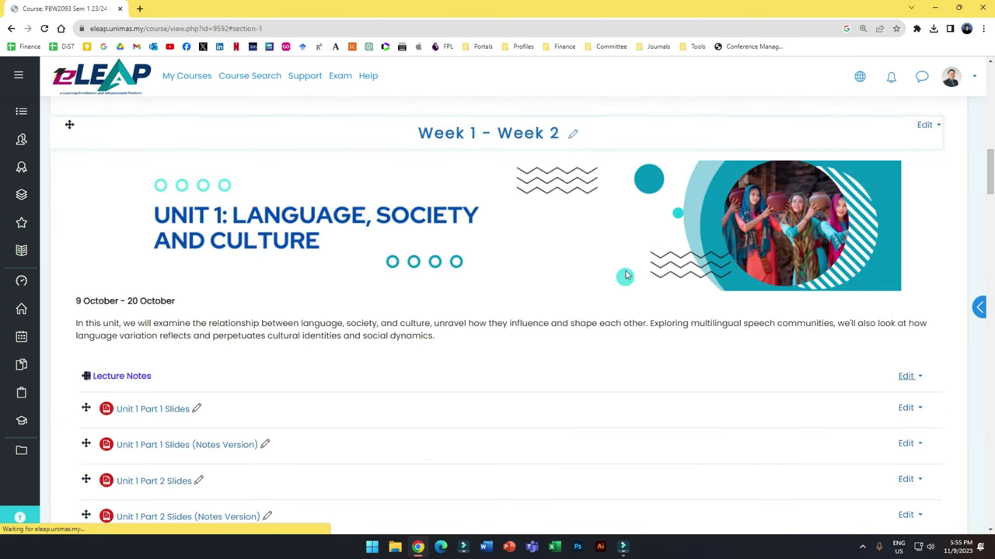
Step: Open 'Unit 1: Self-Reflection Questions' and its settings for editing
{"action": "scroll", "coordinate": [353, 365], "scroll_direction": "down", "scroll_amount": 6}
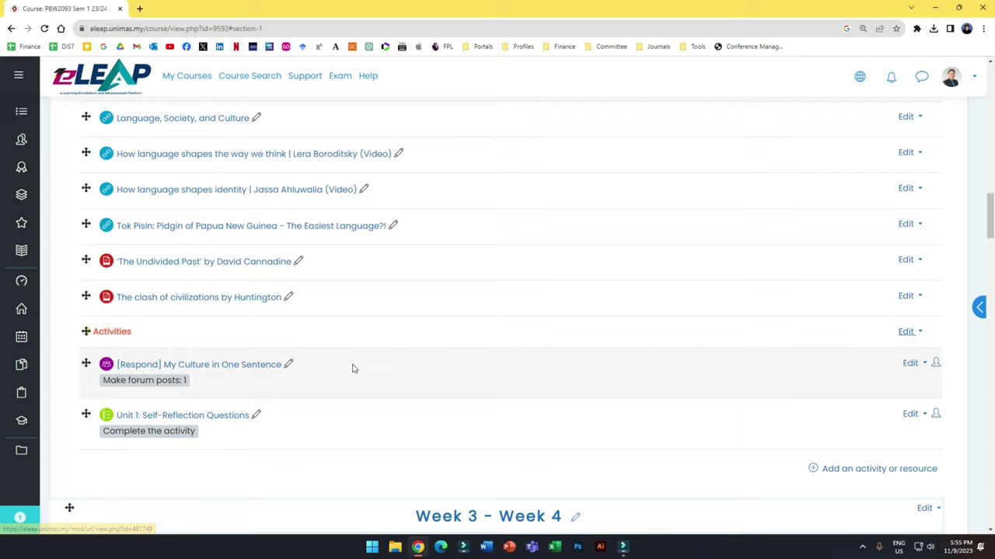
{"action": "scroll", "coordinate": [352, 369], "scroll_direction": "down", "scroll_amount": 2}
{"action": "left_click", "coordinate": [222, 258]}
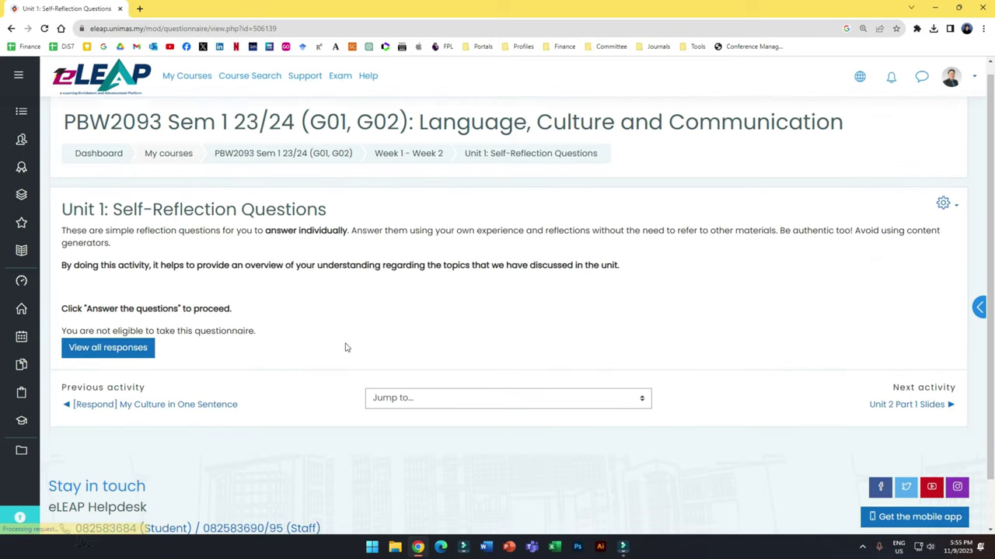
{"action": "scroll", "coordinate": [347, 347], "scroll_direction": "down", "scroll_amount": 1}
{"action": "left_click", "coordinate": [941, 149]}
{"action": "left_click", "coordinate": [878, 166]}
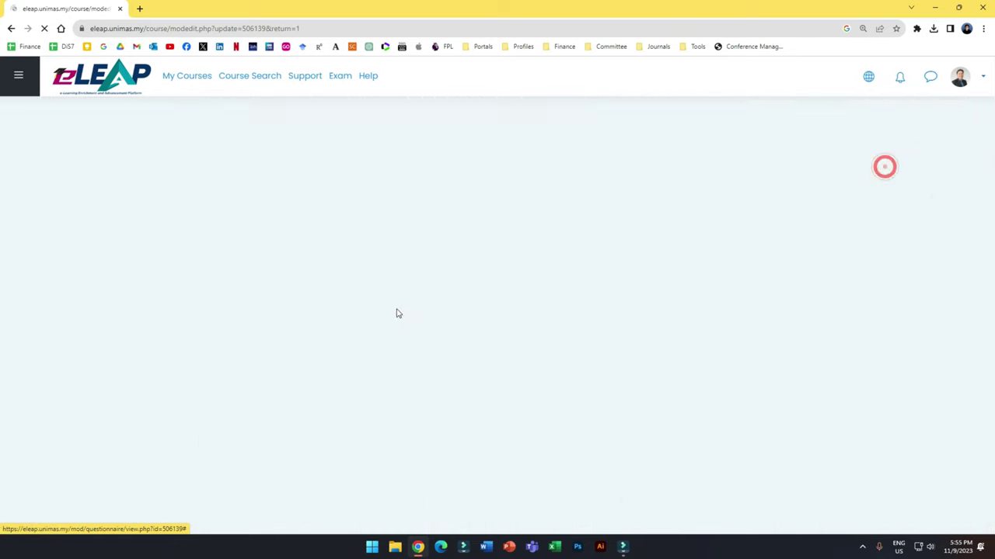
Step: Review its locked submit-to-complete condition, then return unsaved to the PBW2093 course page
{"action": "scroll", "coordinate": [391, 313], "scroll_direction": "down", "scroll_amount": 6}
{"action": "left_click", "coordinate": [144, 237]}
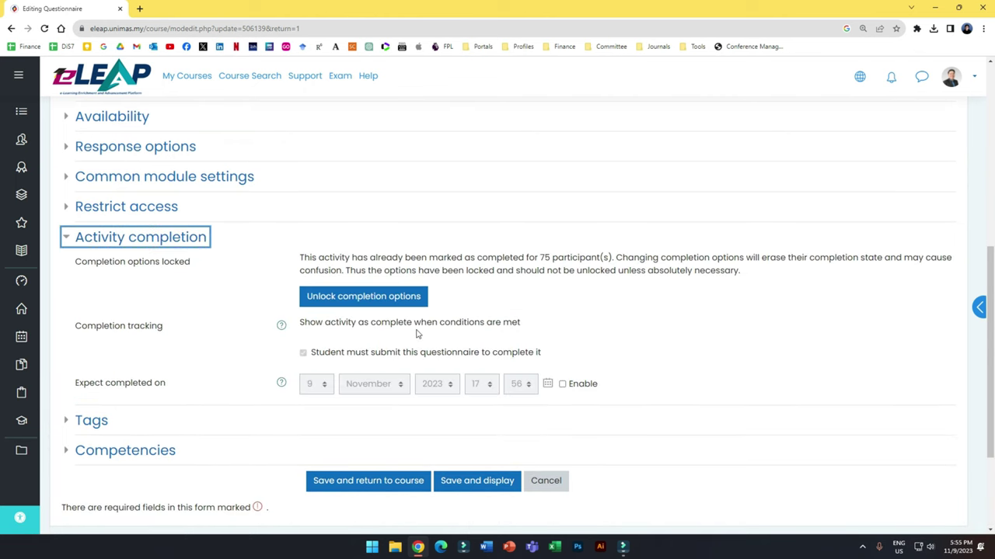
{"action": "left_click", "coordinate": [11, 29]}
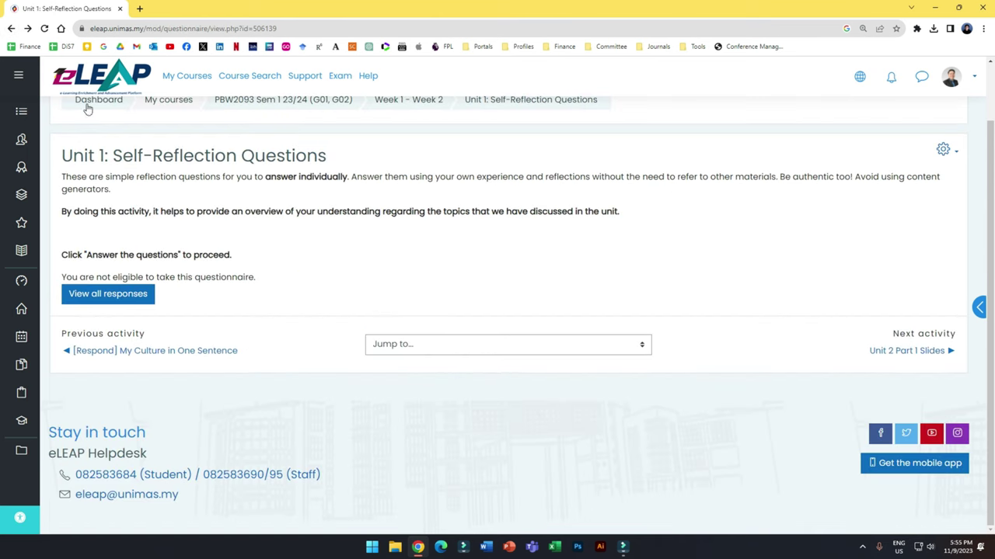
{"action": "scroll", "coordinate": [293, 259], "scroll_direction": "up", "scroll_amount": 1}
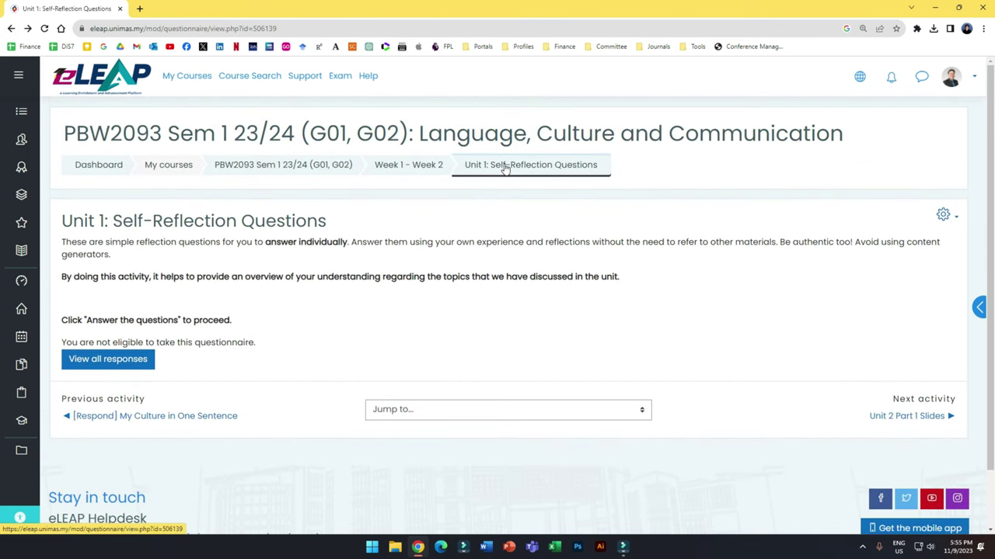
{"action": "left_click", "coordinate": [503, 164]}
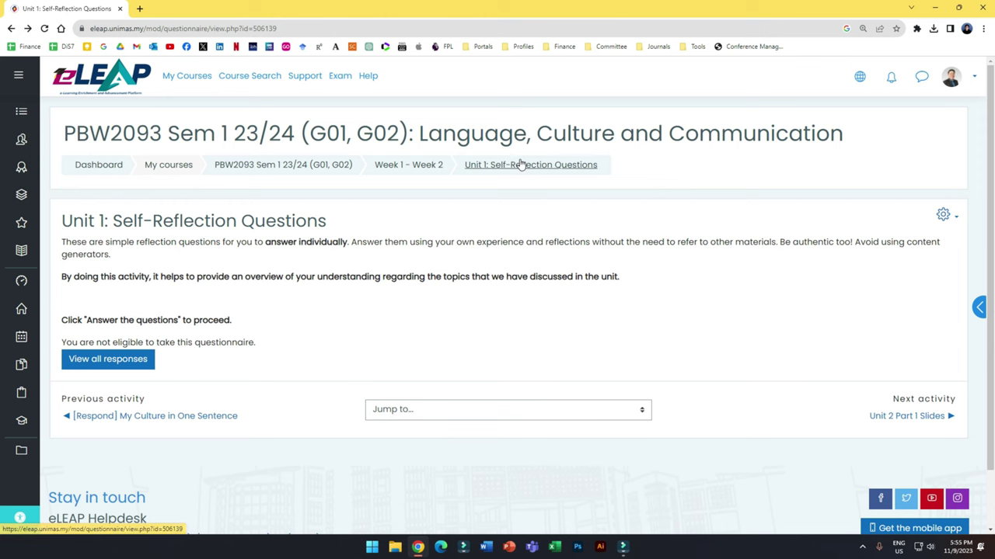
{"action": "left_click", "coordinate": [299, 165]}
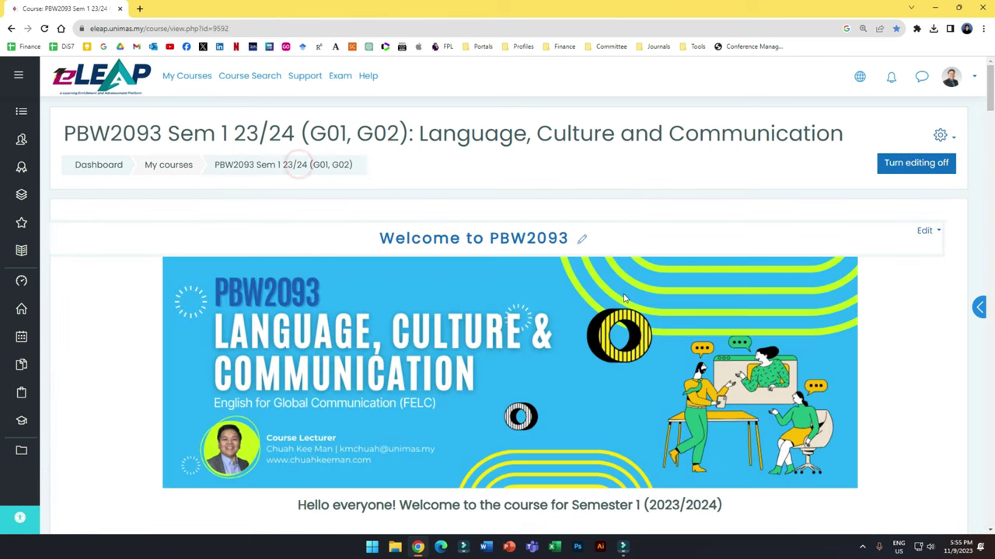
{"action": "scroll", "coordinate": [624, 297], "scroll_direction": "down", "scroll_amount": 15}
{"action": "scroll", "coordinate": [624, 297], "scroll_direction": "down", "scroll_amount": 4}
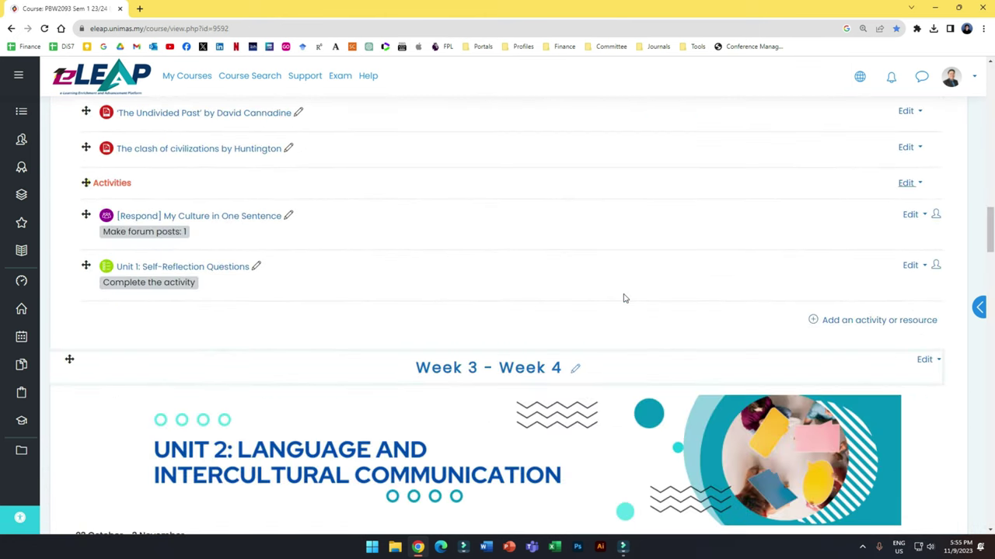
{"action": "left_click", "coordinate": [889, 321]}
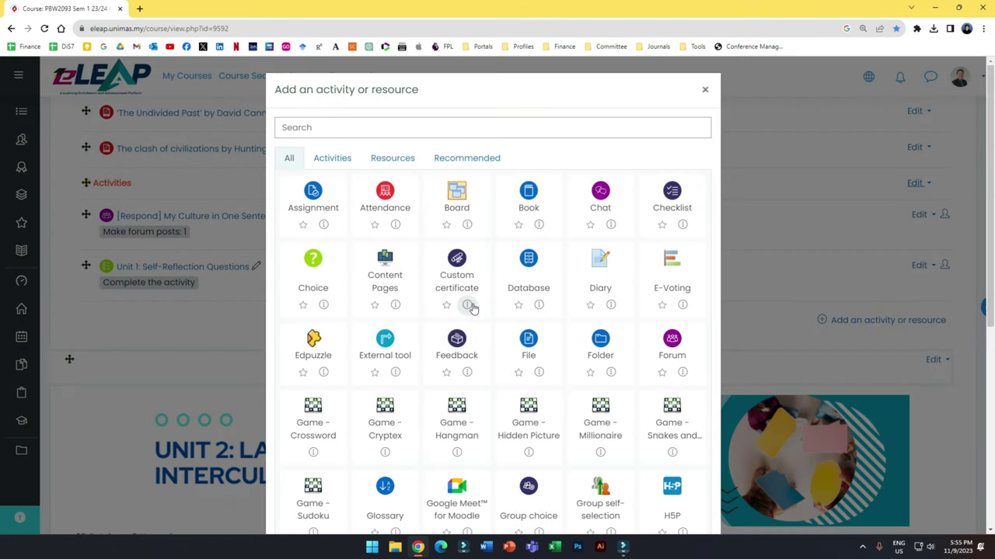
{"action": "left_click", "coordinate": [313, 196]}
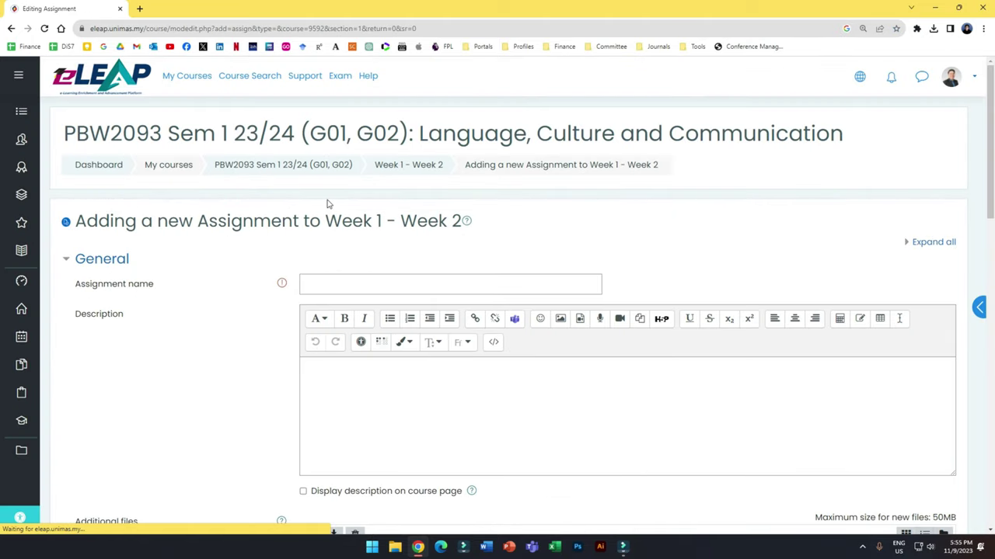
{"action": "scroll", "coordinate": [311, 344], "scroll_direction": "down", "scroll_amount": 15}
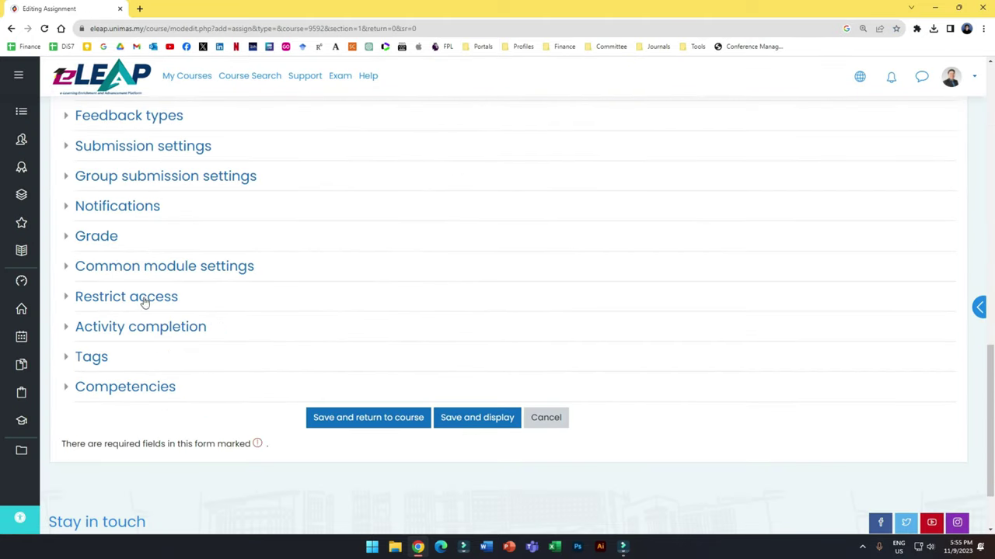
{"action": "left_click", "coordinate": [140, 327]}
{"action": "left_click", "coordinate": [408, 351]}
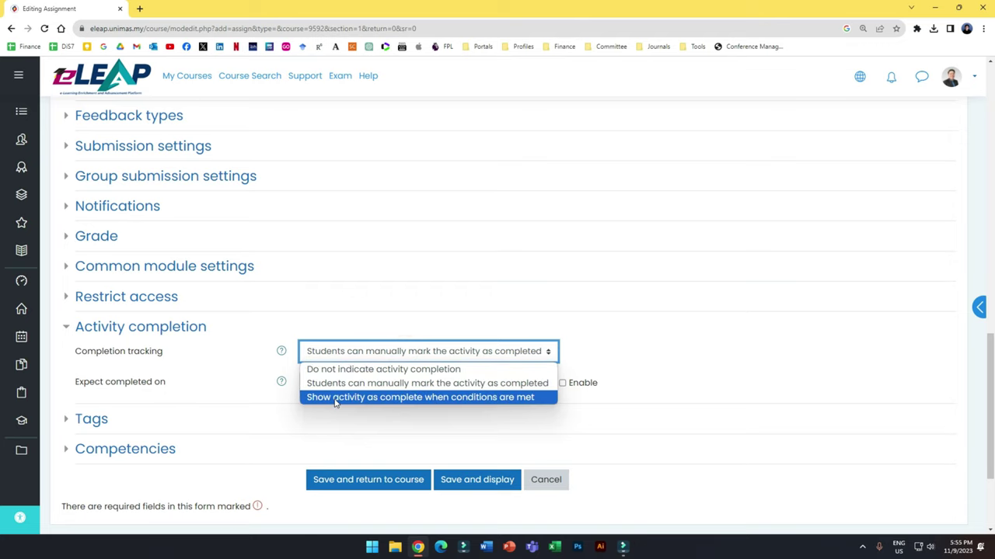
{"action": "left_click", "coordinate": [406, 397]}
{"action": "scroll", "coordinate": [460, 268], "scroll_direction": "down", "scroll_amount": 2}
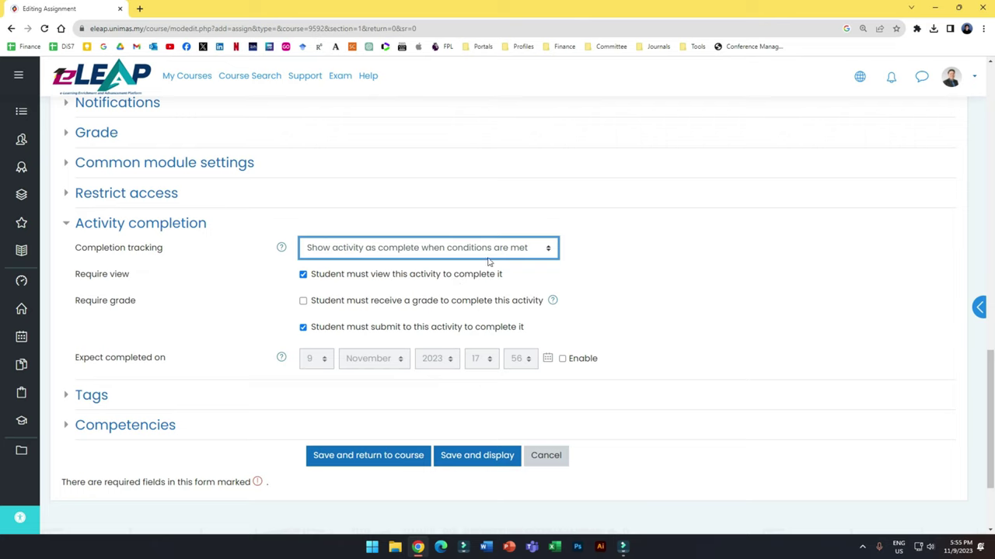
{"action": "left_click", "coordinate": [303, 274]}
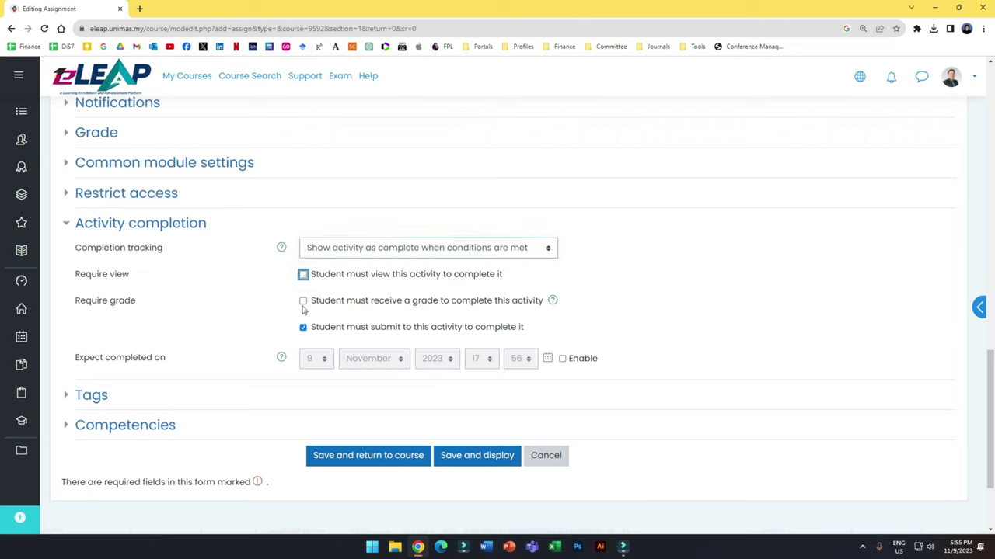
{"action": "left_click_drag", "start_coordinate": [319, 328], "coordinate": [532, 329]}
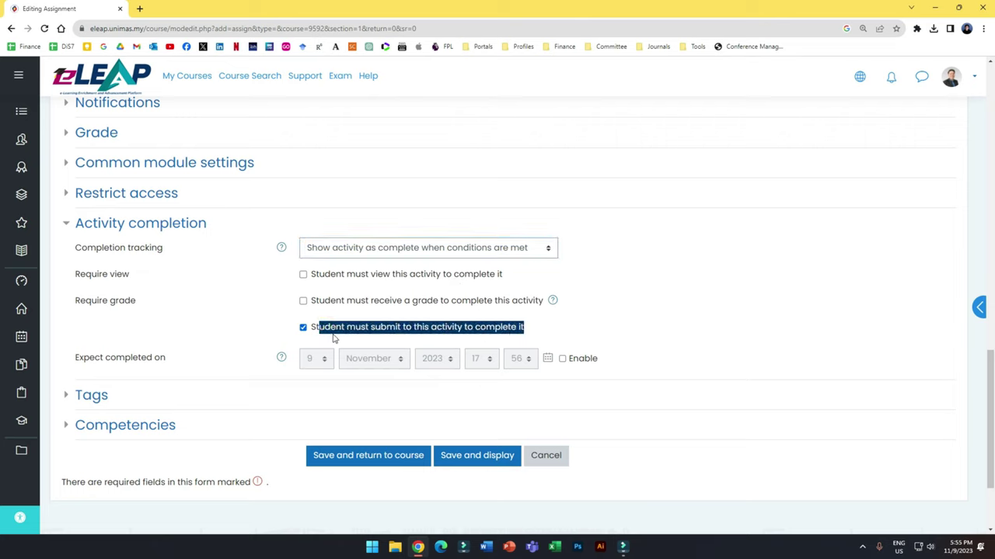
{"action": "left_click", "coordinate": [503, 250]}
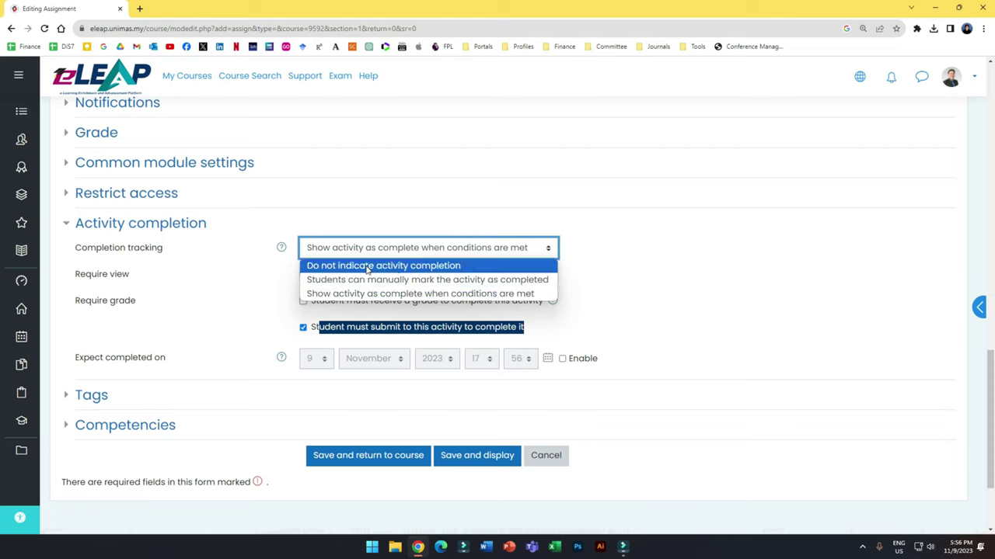
{"action": "left_click", "coordinate": [485, 186]}
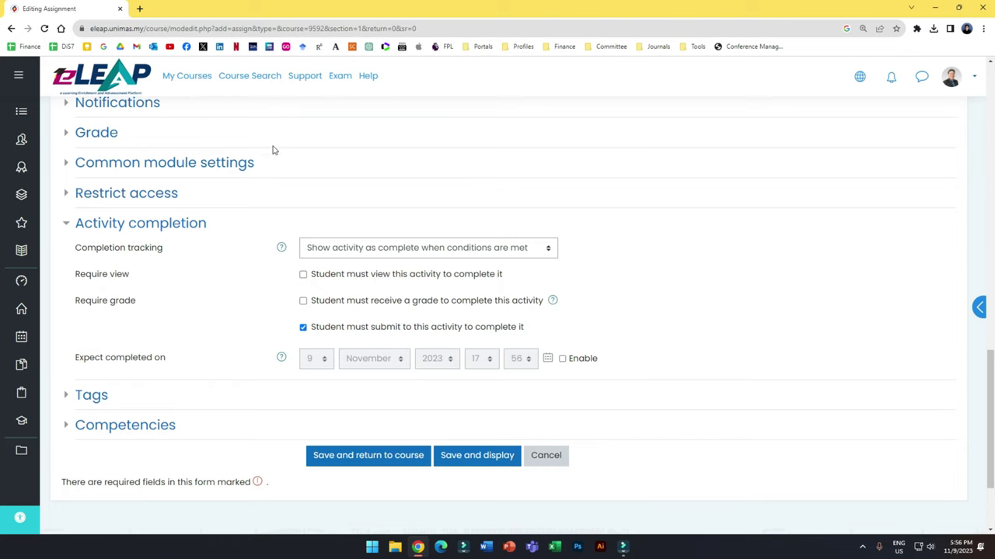
{"action": "left_click", "coordinate": [545, 455]}
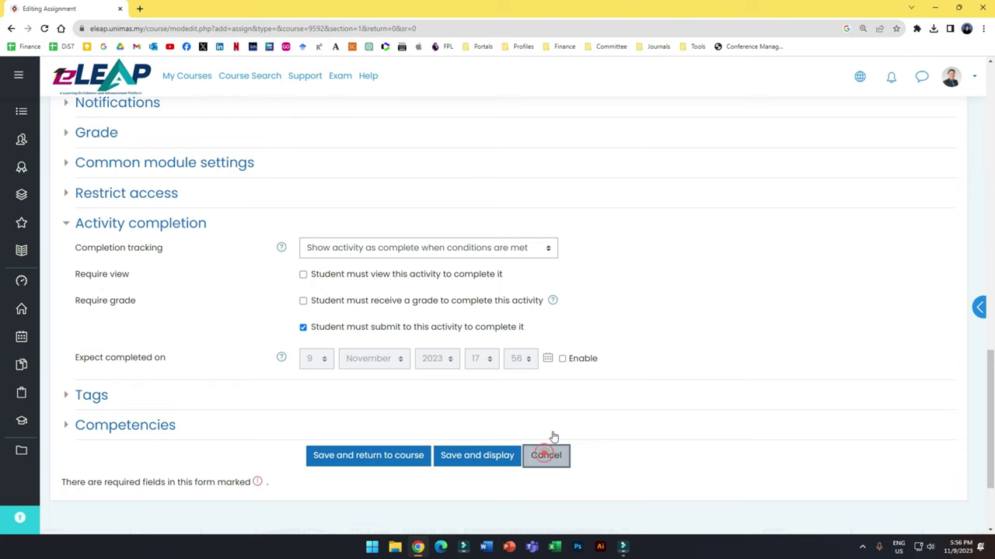
Step: Highlight the forum's 'Make forum posts: 1' requirement, then go to the PBW2093 Badges page
{"action": "scroll", "coordinate": [422, 382], "scroll_direction": "down", "scroll_amount": 3}
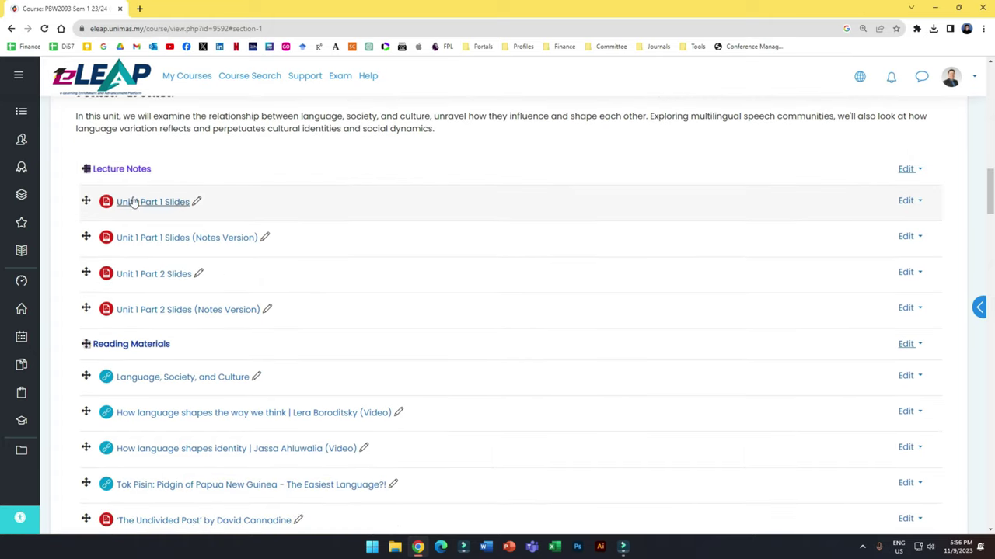
{"action": "scroll", "coordinate": [199, 299], "scroll_direction": "down", "scroll_amount": 2}
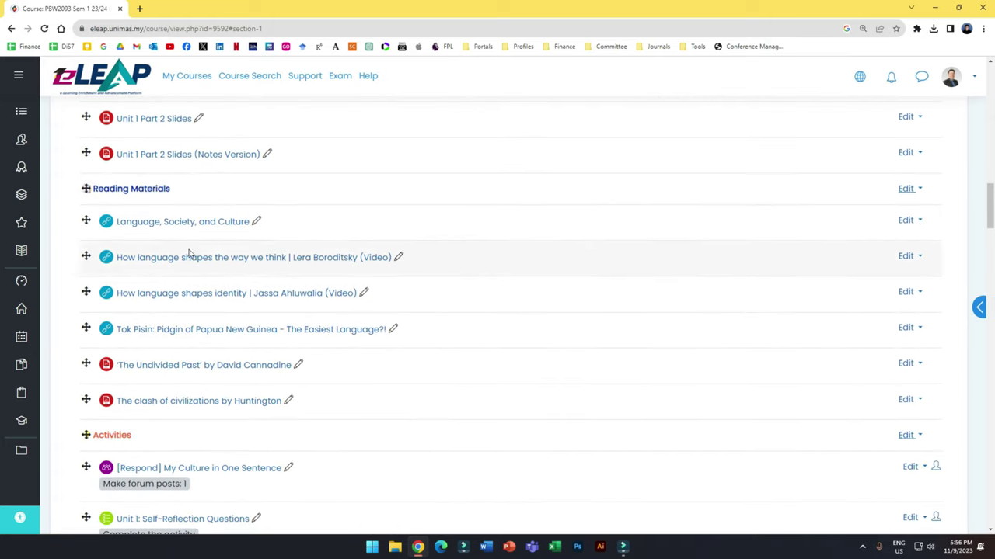
{"action": "scroll", "coordinate": [280, 315], "scroll_direction": "down", "scroll_amount": 1}
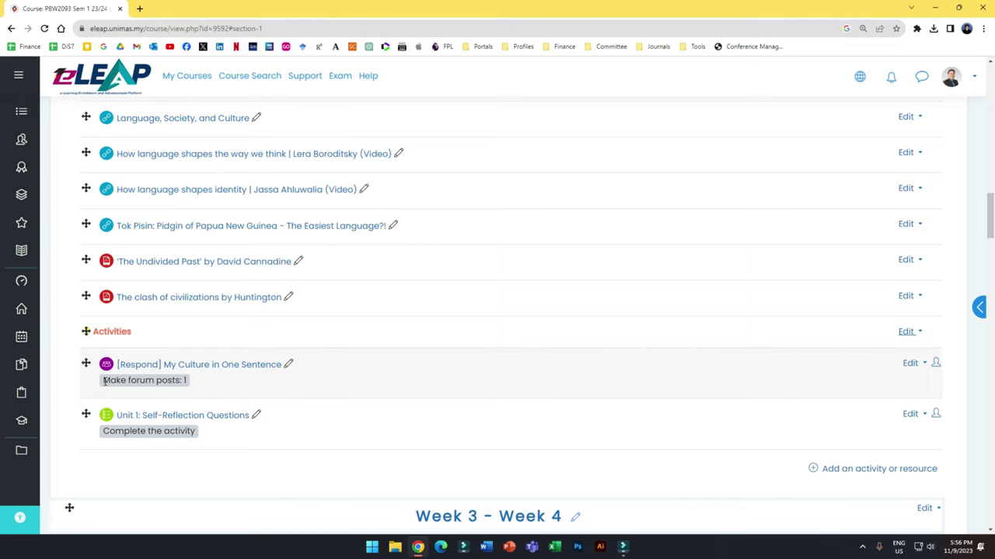
{"action": "left_click_drag", "start_coordinate": [104, 381], "coordinate": [222, 388]}
{"action": "left_click", "coordinate": [220, 382]}
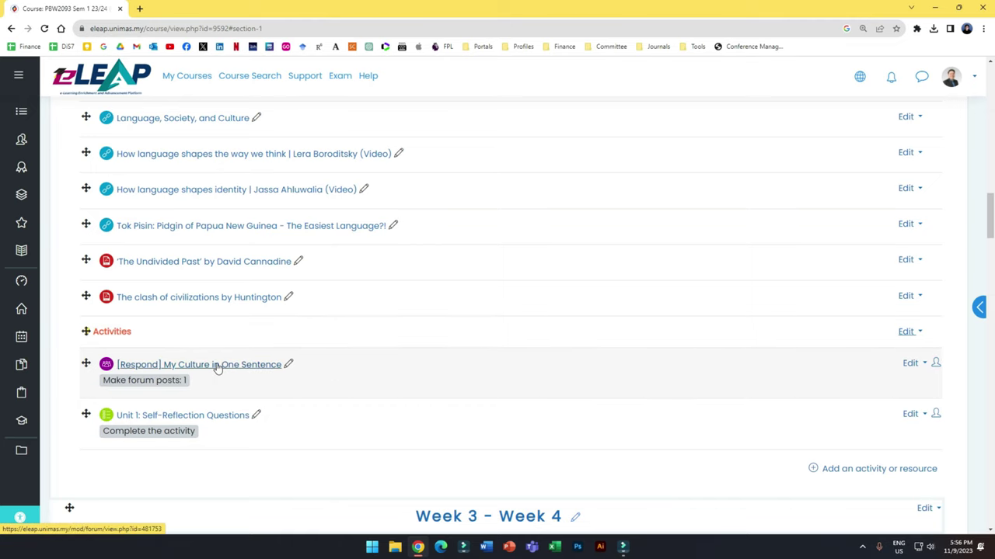
{"action": "scroll", "coordinate": [407, 376], "scroll_direction": "down", "scroll_amount": 3}
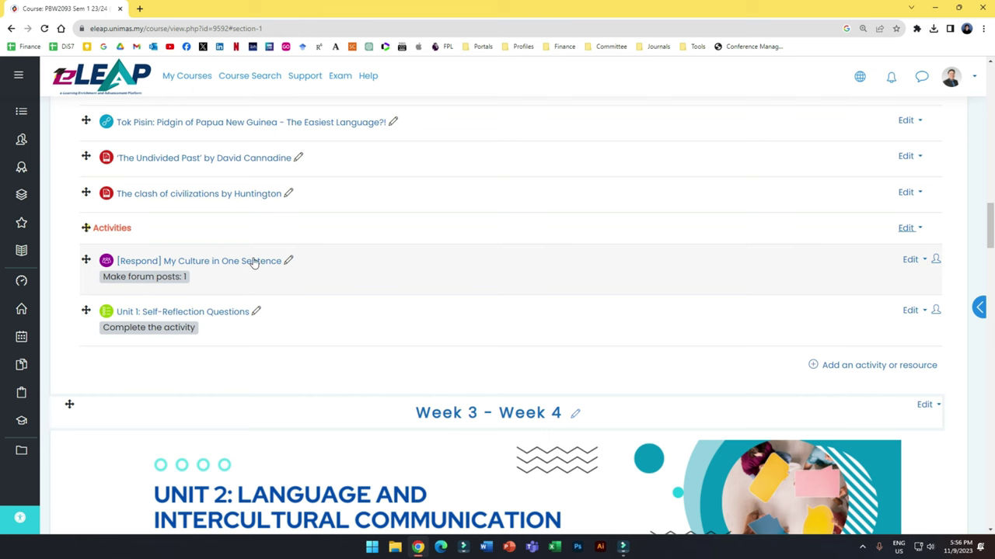
{"action": "left_click", "coordinate": [24, 168]}
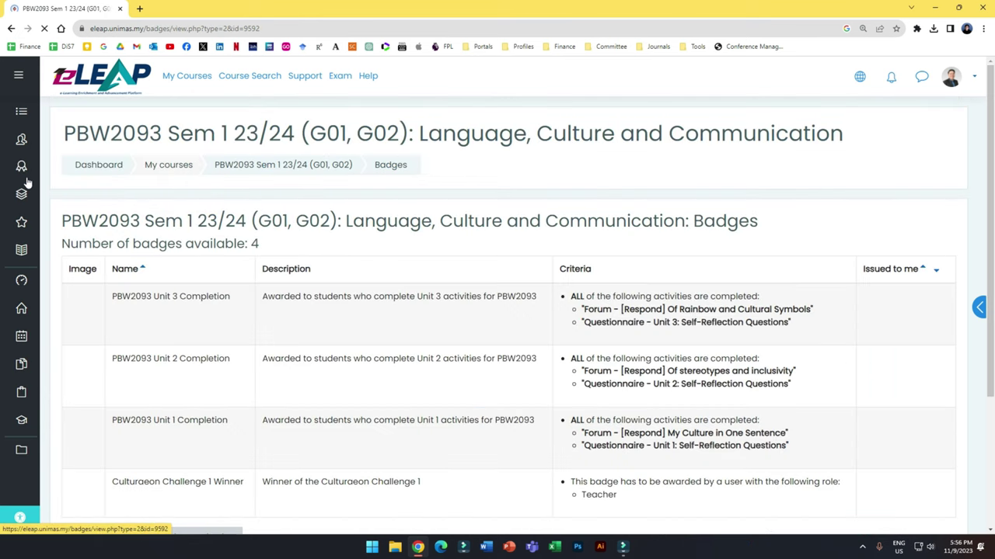
Step: Start a new badge named 'Unit 4 Completion'
{"action": "scroll", "coordinate": [524, 349], "scroll_direction": "down", "scroll_amount": 3}
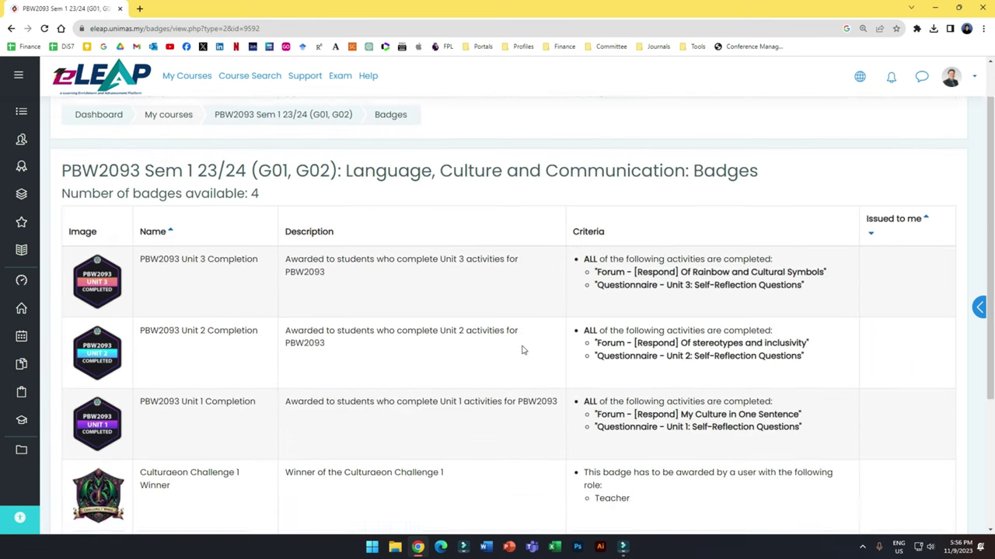
{"action": "scroll", "coordinate": [768, 218], "scroll_direction": "up", "scroll_amount": 1}
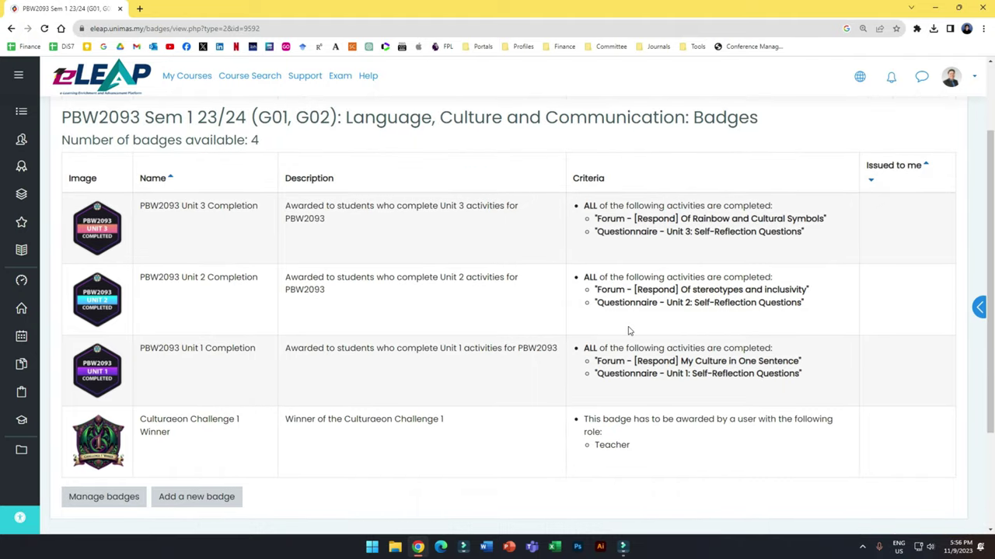
{"action": "left_click", "coordinate": [216, 494]}
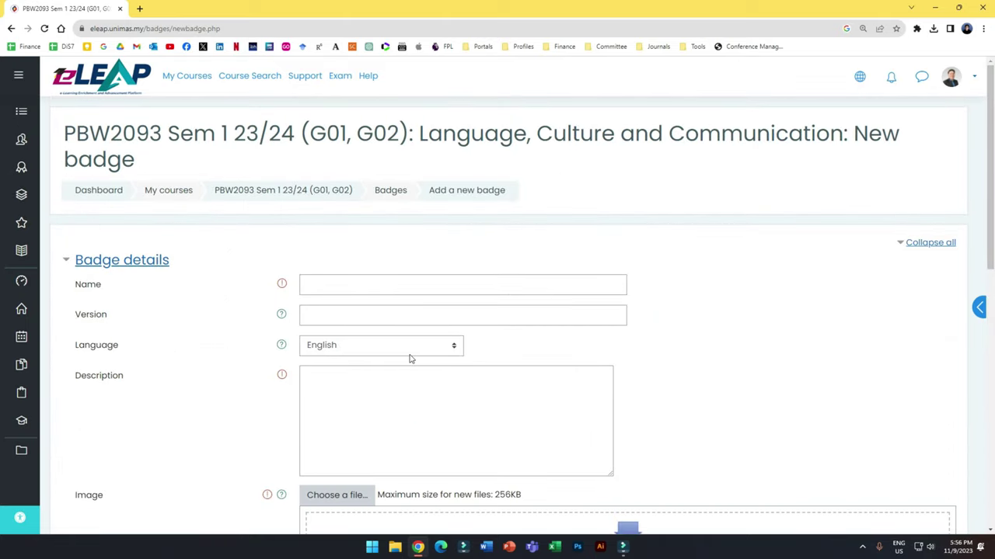
{"action": "left_click", "coordinate": [348, 284]}
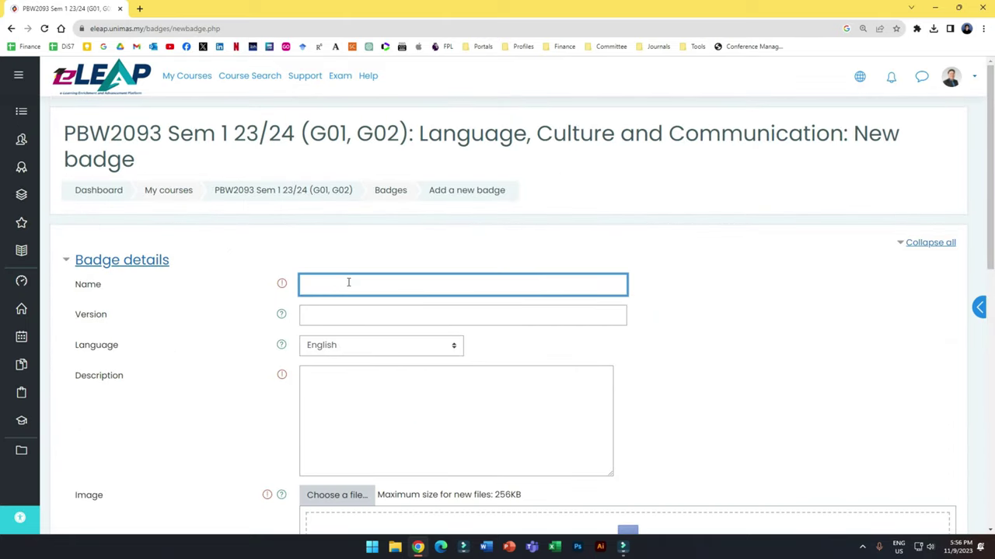
{"action": "type", "text": "Unit 4 Completion"}
Step: Describe it as 'For students who completed Unit 4 activities' and start choosing its image
{"action": "scroll", "coordinate": [342, 283], "scroll_direction": "down", "scroll_amount": 2}
{"action": "left_click", "coordinate": [334, 294]}
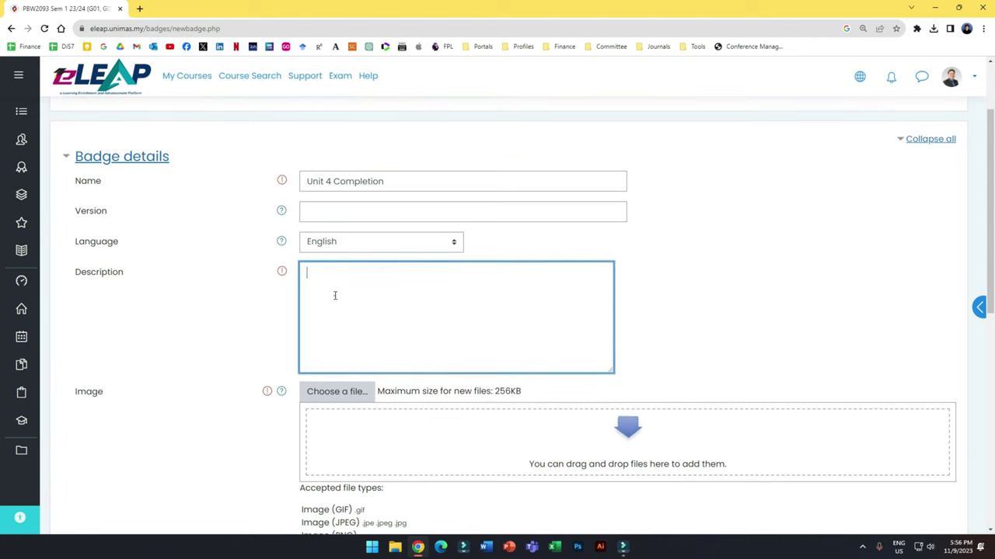
{"action": "type", "text": "For students"}
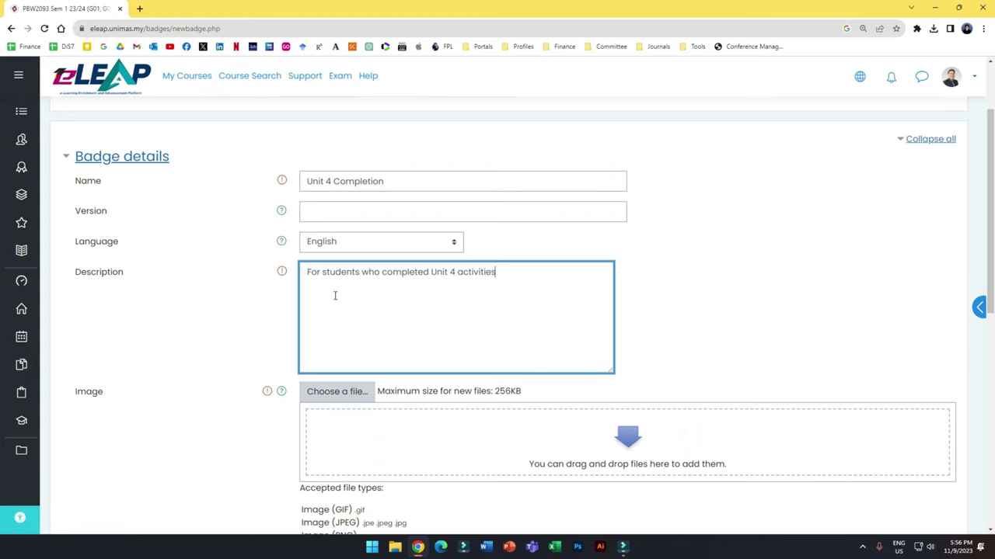
{"action": "type", "text": "who completed Unit 4 activities"}
{"action": "scroll", "coordinate": [335, 295], "scroll_direction": "down", "scroll_amount": 3}
{"action": "left_click", "coordinate": [342, 239]}
Step: Upload f1.png from the computer as the badge image
{"action": "left_click", "coordinate": [348, 240]}
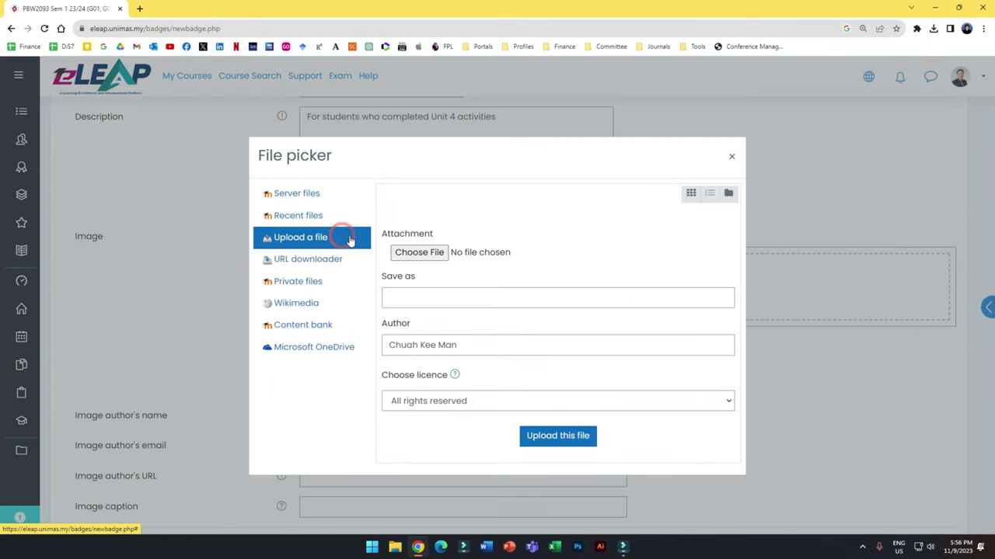
{"action": "left_click", "coordinate": [417, 254]}
{"action": "double_click", "coordinate": [120, 177]}
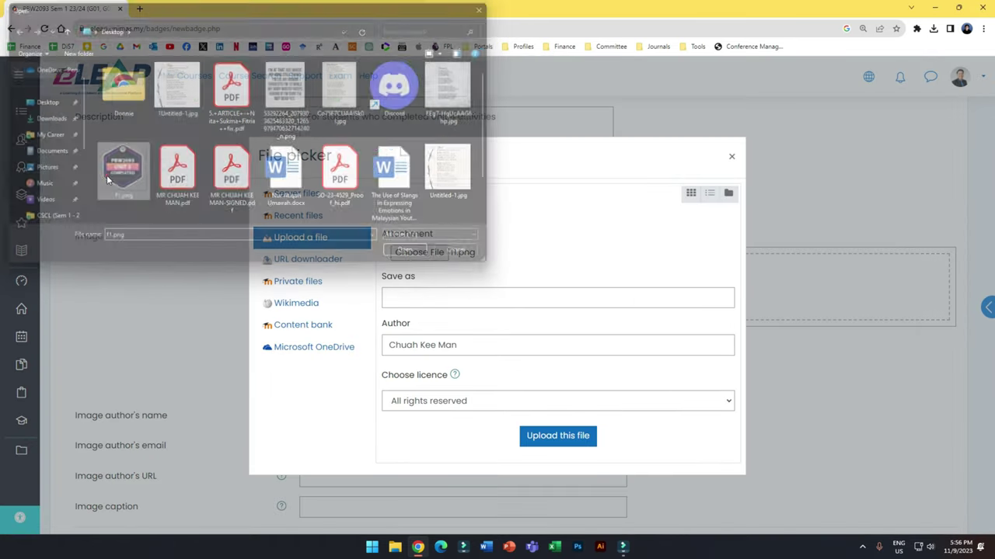
{"action": "left_click", "coordinate": [554, 435]}
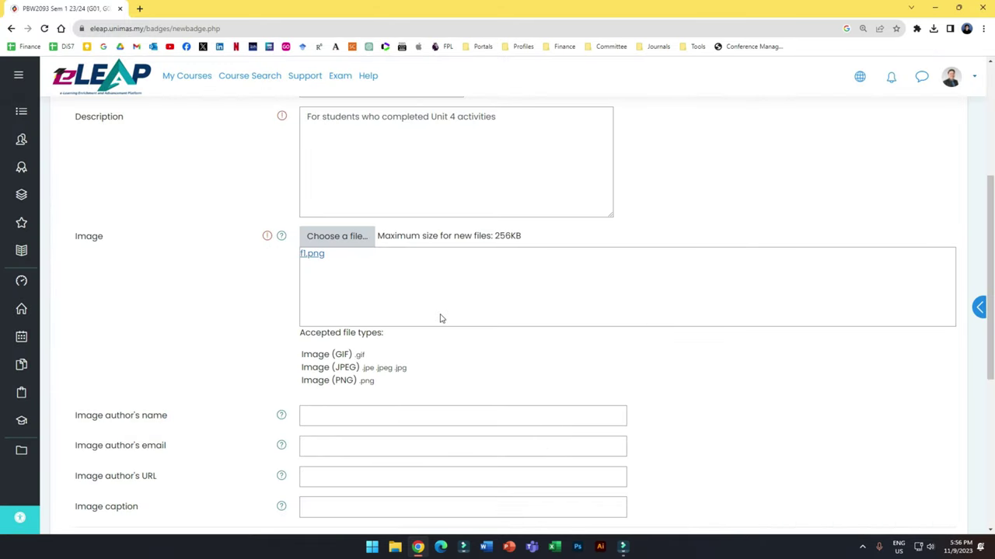
{"action": "scroll", "coordinate": [542, 305], "scroll_direction": "down", "scroll_amount": 2}
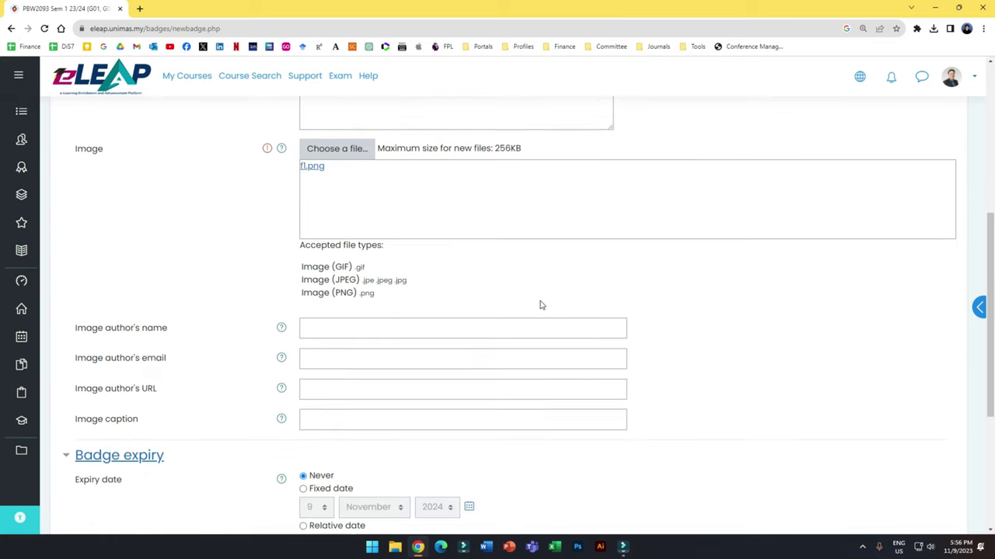
Step: Enter the image author's name in the Image author's name field
{"action": "left_click", "coordinate": [369, 317]}
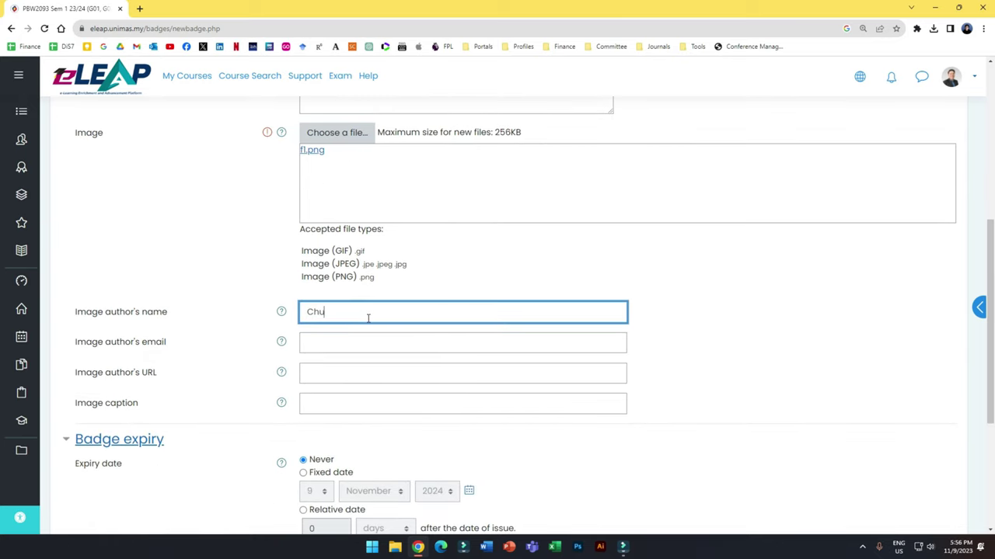
{"action": "type", "text": "Chuah Ke"}
{"action": "scroll", "coordinate": [451, 293], "scroll_direction": "down", "scroll_amount": 1}
{"action": "type", "text": "e Man"}
{"action": "key", "text": "Tab"}
{"action": "key", "text": "Tab"}
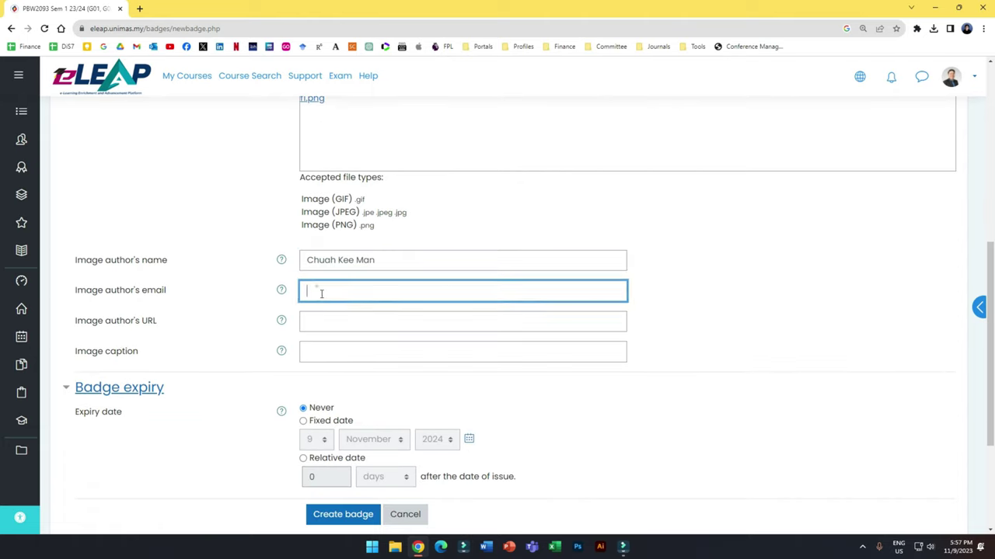
{"action": "left_click", "coordinate": [332, 317]}
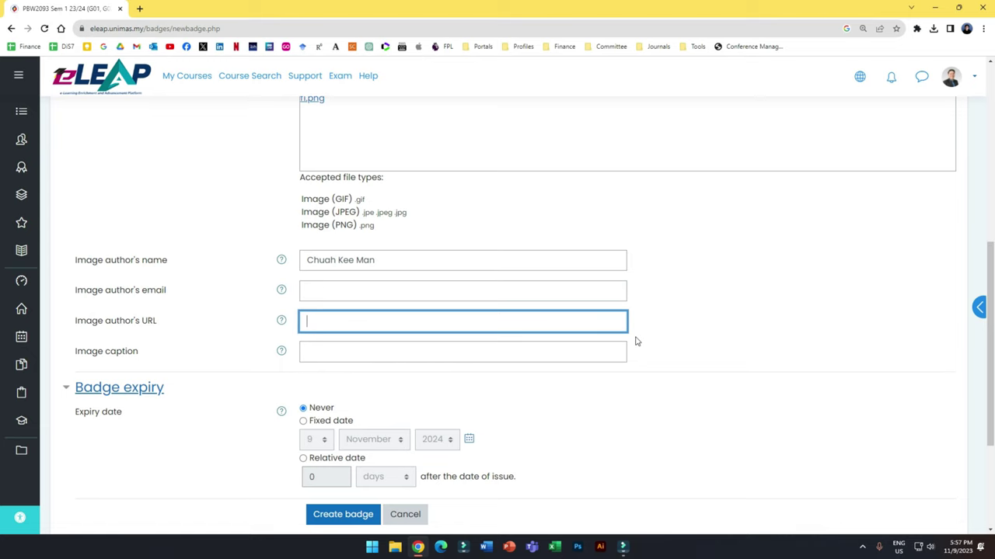
{"action": "scroll", "coordinate": [635, 341], "scroll_direction": "down", "scroll_amount": 2}
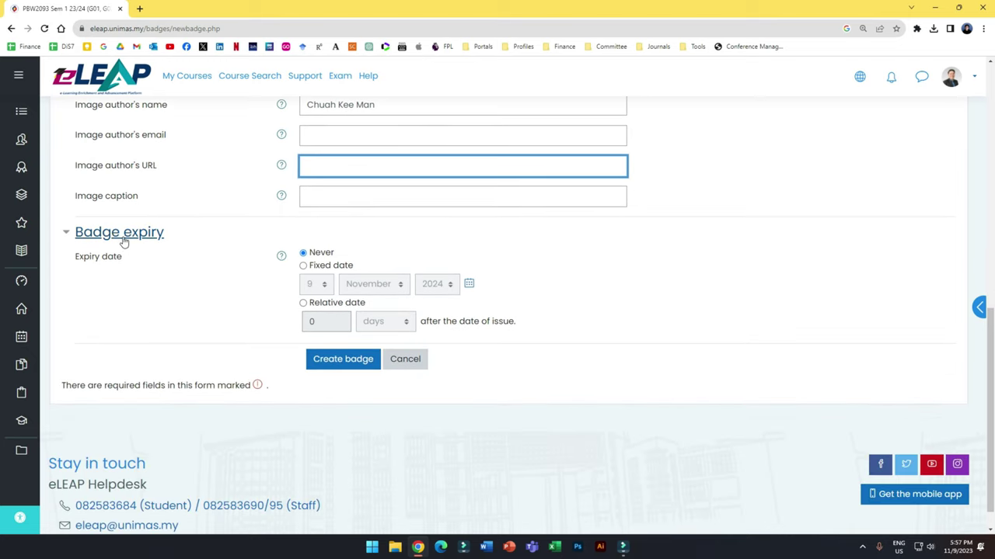
{"action": "scroll", "coordinate": [442, 239], "scroll_direction": "up", "scroll_amount": 2}
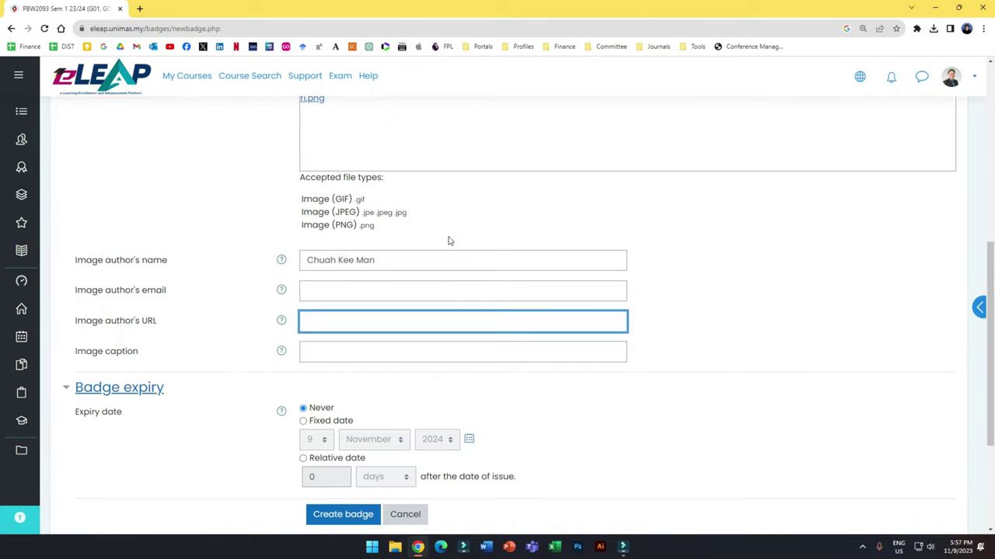
{"action": "scroll", "coordinate": [448, 241], "scroll_direction": "down", "scroll_amount": 1}
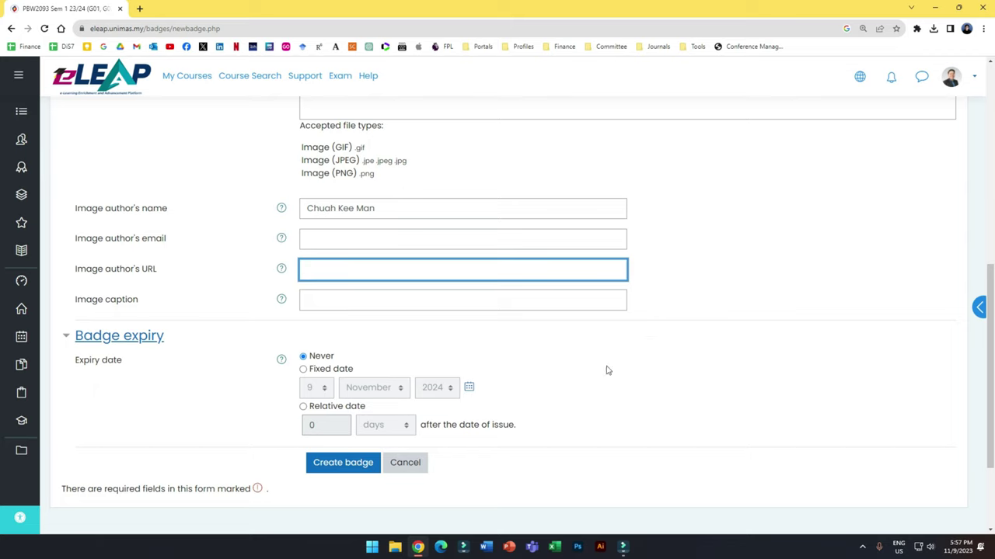
Step: Try a fixed-date badge expiry with the expiry day set to 20
{"action": "left_click", "coordinate": [303, 369]}
{"action": "left_click", "coordinate": [314, 388]}
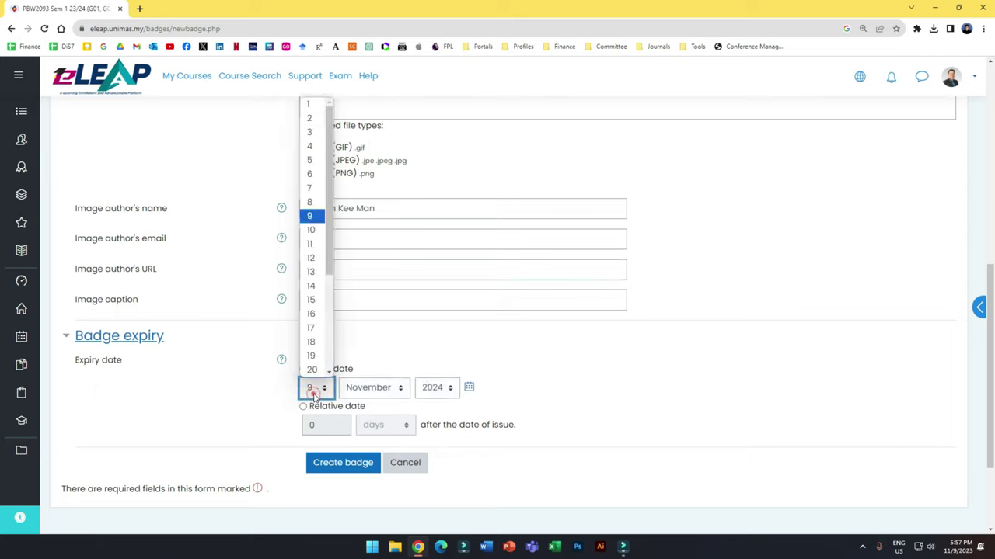
{"action": "left_click", "coordinate": [311, 369]}
{"action": "scroll", "coordinate": [457, 269], "scroll_direction": "up", "scroll_amount": 5}
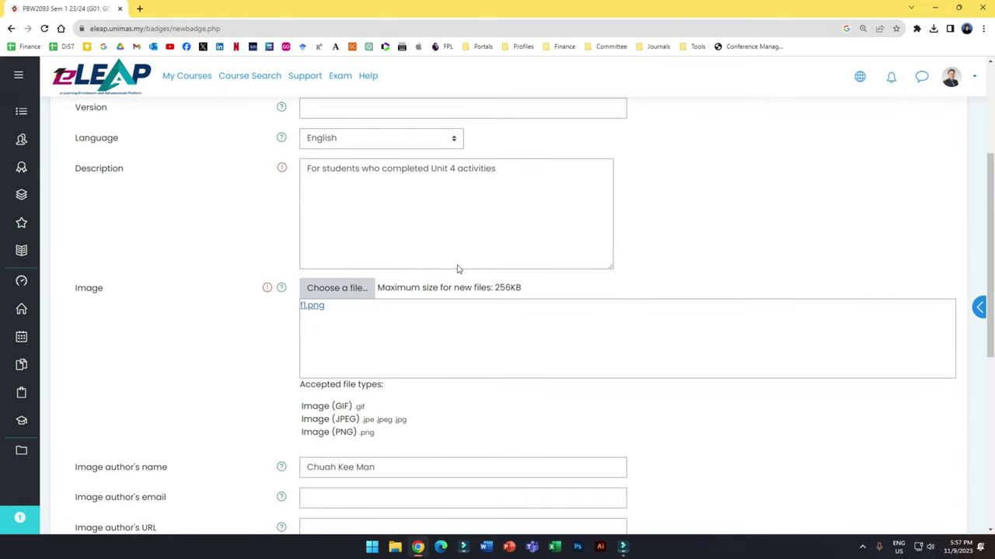
{"action": "scroll", "coordinate": [568, 331], "scroll_direction": "up", "scroll_amount": 4}
{"action": "scroll", "coordinate": [570, 377], "scroll_direction": "down", "scroll_amount": 8}
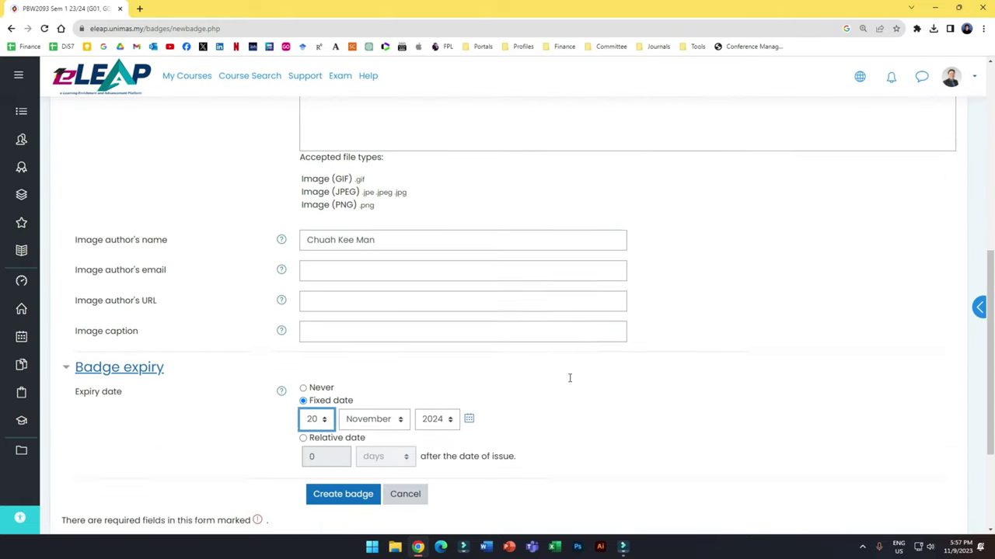
{"action": "scroll", "coordinate": [569, 378], "scroll_direction": "down", "scroll_amount": 1}
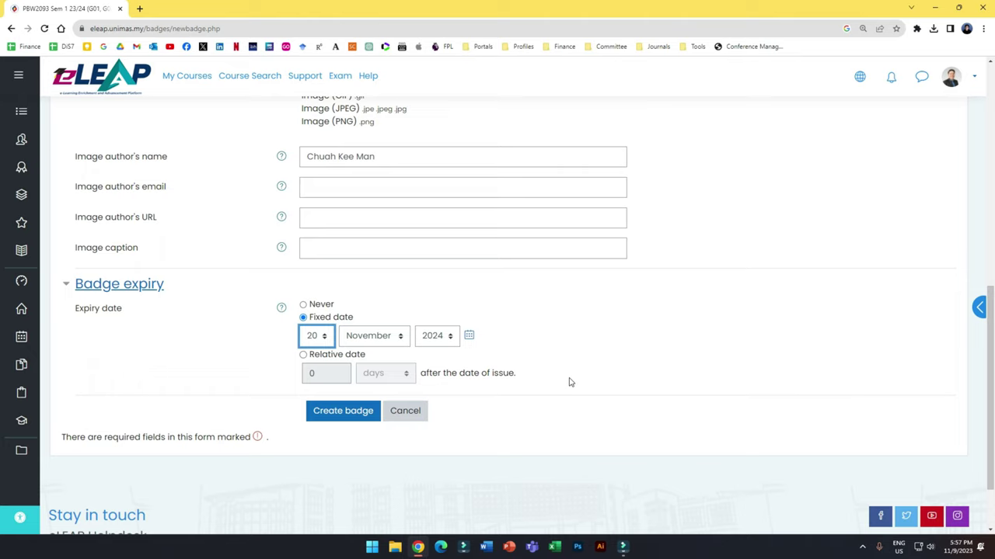
Step: After trying relative expiry, set expiry back to Never and create the badge
{"action": "left_click", "coordinate": [303, 354]}
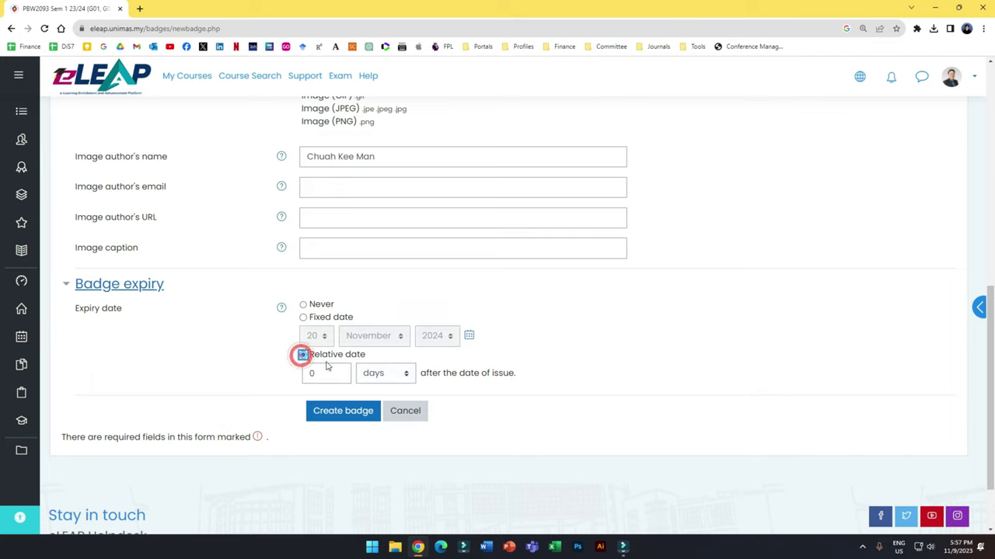
{"action": "left_click", "coordinate": [325, 376]}
{"action": "left_click", "coordinate": [371, 380]}
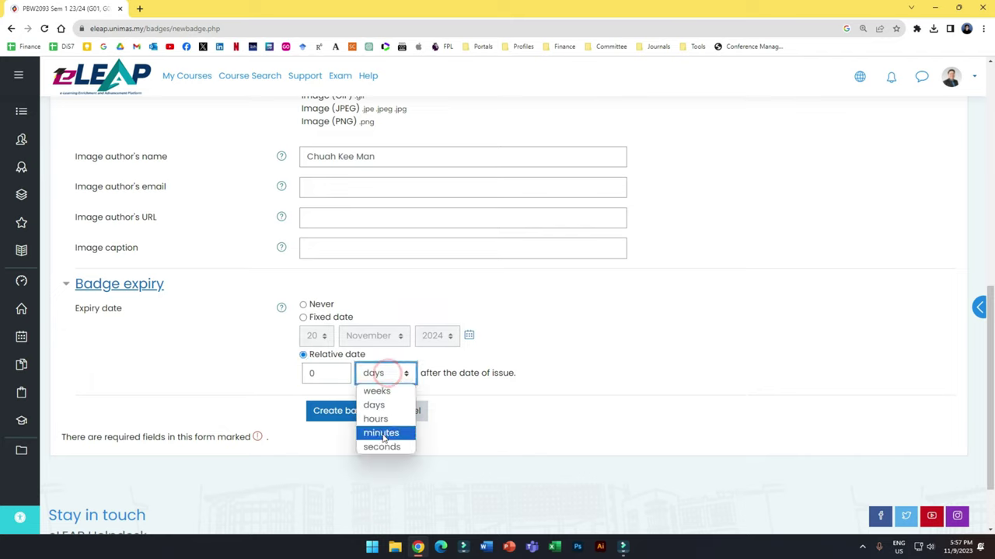
{"action": "left_click", "coordinate": [575, 396]}
{"action": "left_click", "coordinate": [303, 304]}
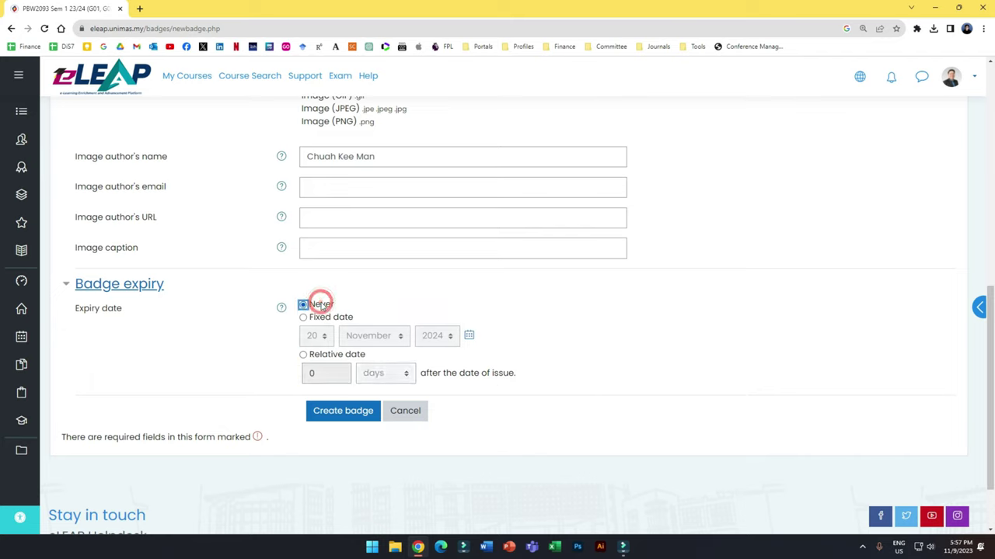
{"action": "scroll", "coordinate": [607, 244], "scroll_direction": "up", "scroll_amount": 6}
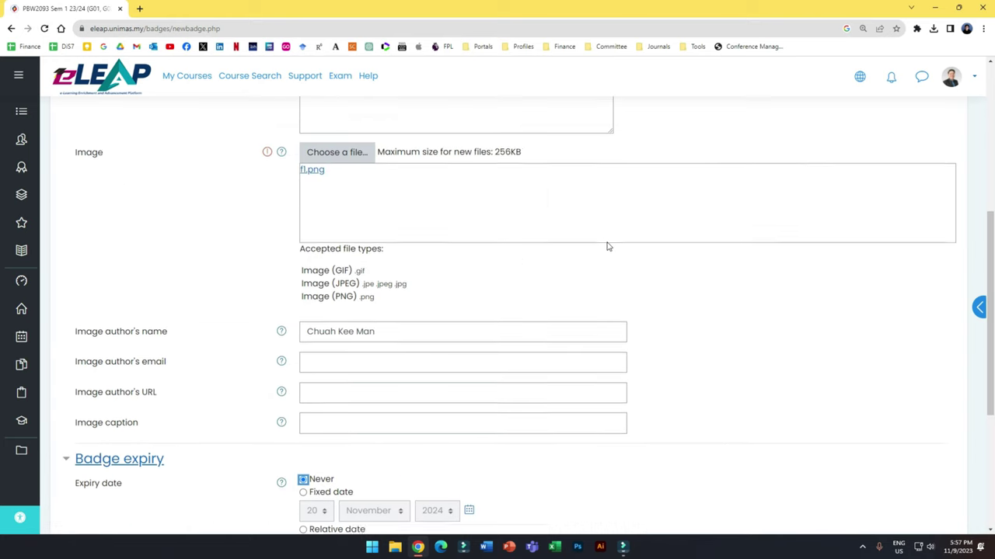
{"action": "scroll", "coordinate": [607, 244], "scroll_direction": "down", "scroll_amount": 6}
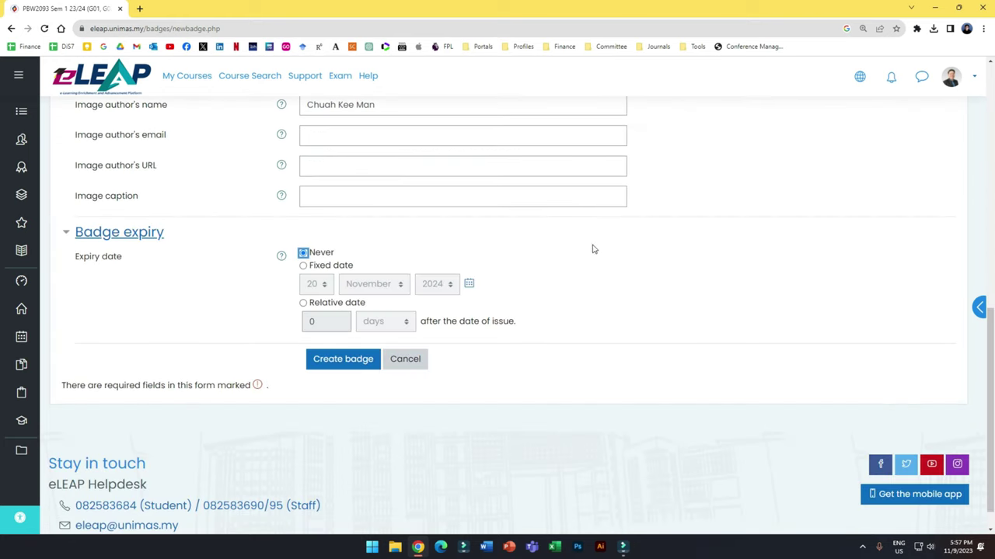
{"action": "left_click", "coordinate": [362, 359]}
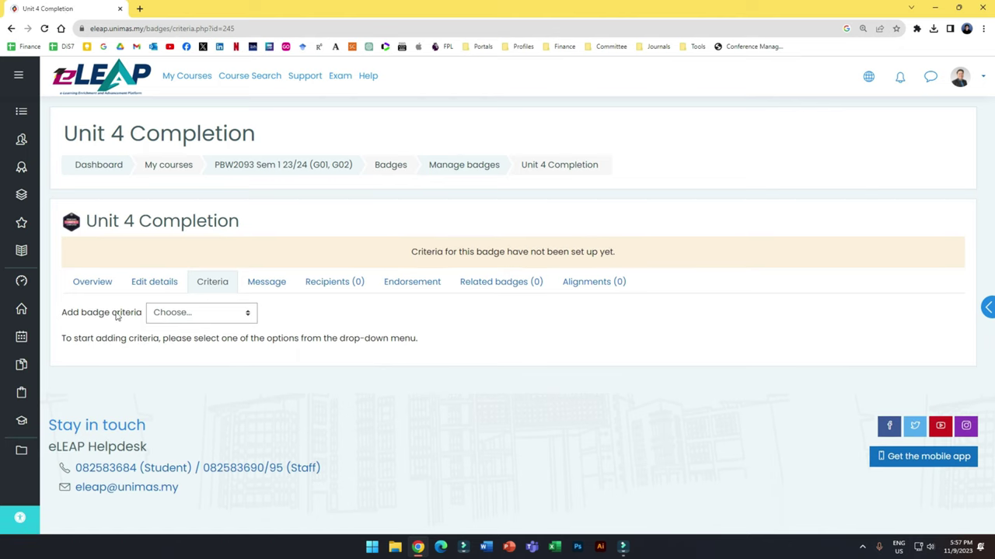
Step: Draft a manual-issue-by-role criterion for teachers requiring all roles, then discard it unsaved
{"action": "left_click", "coordinate": [185, 315]}
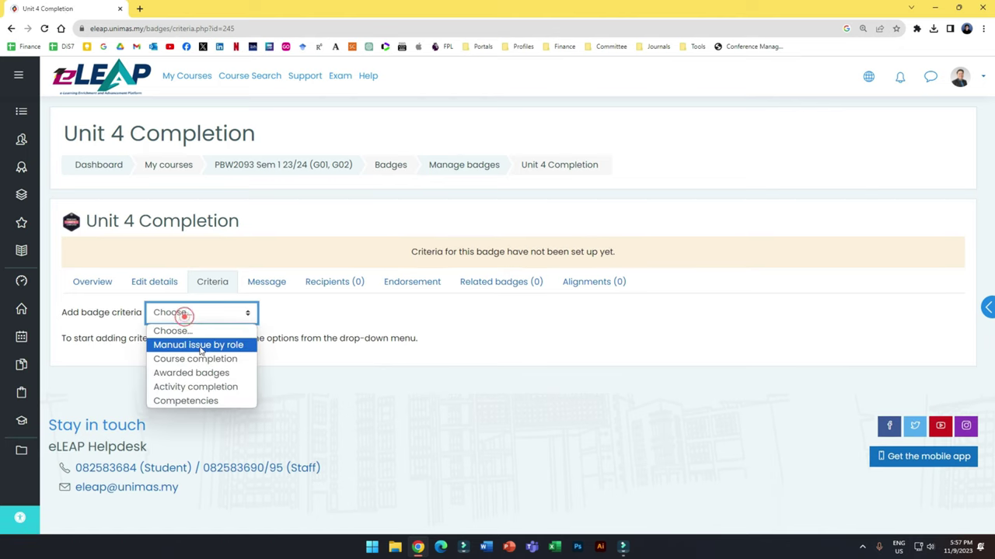
{"action": "left_click", "coordinate": [248, 352]}
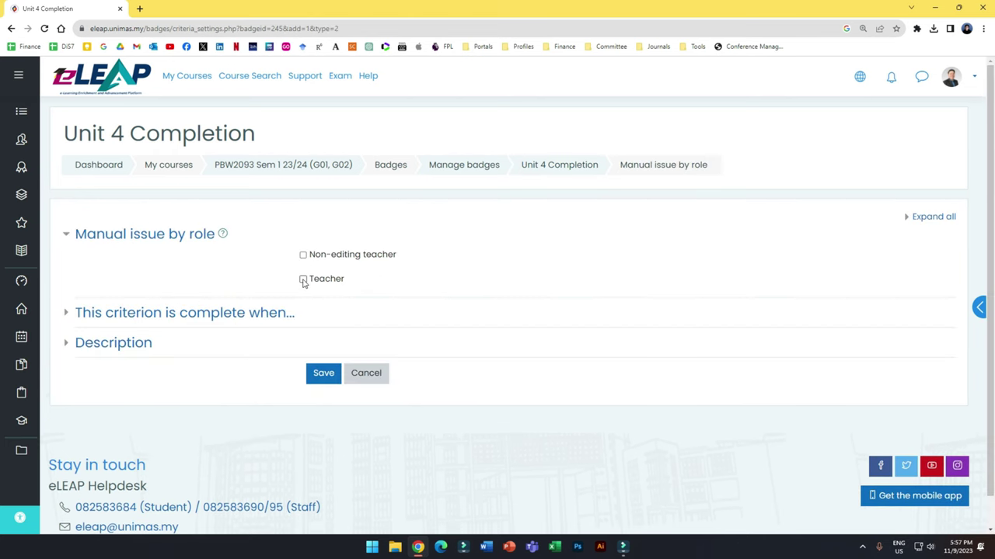
{"action": "left_click", "coordinate": [303, 279]}
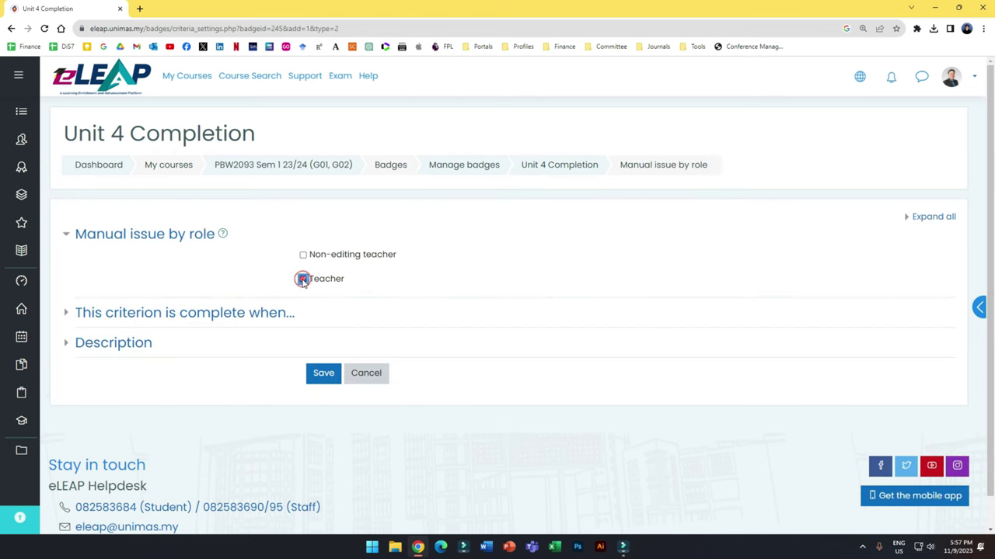
{"action": "left_click", "coordinate": [124, 314]}
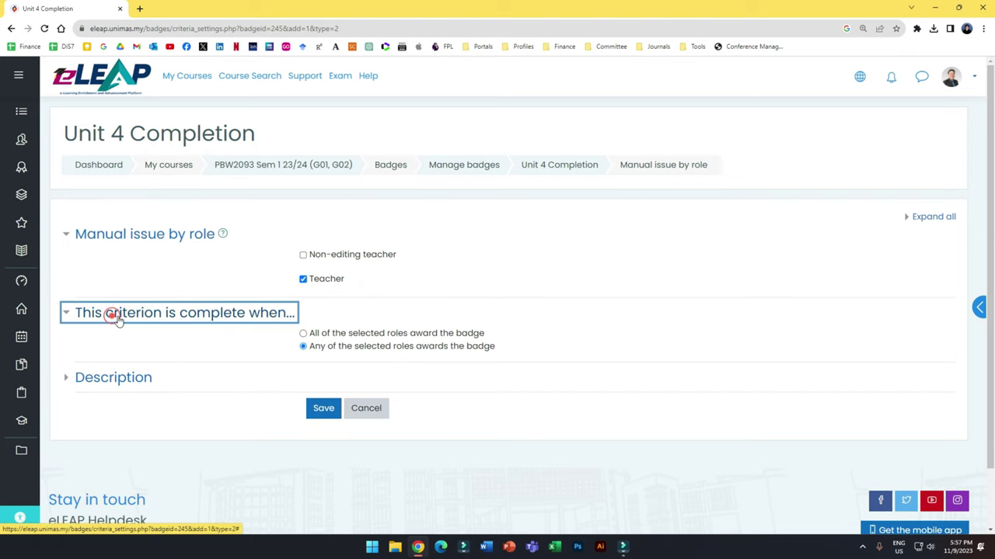
{"action": "left_click", "coordinate": [311, 334]}
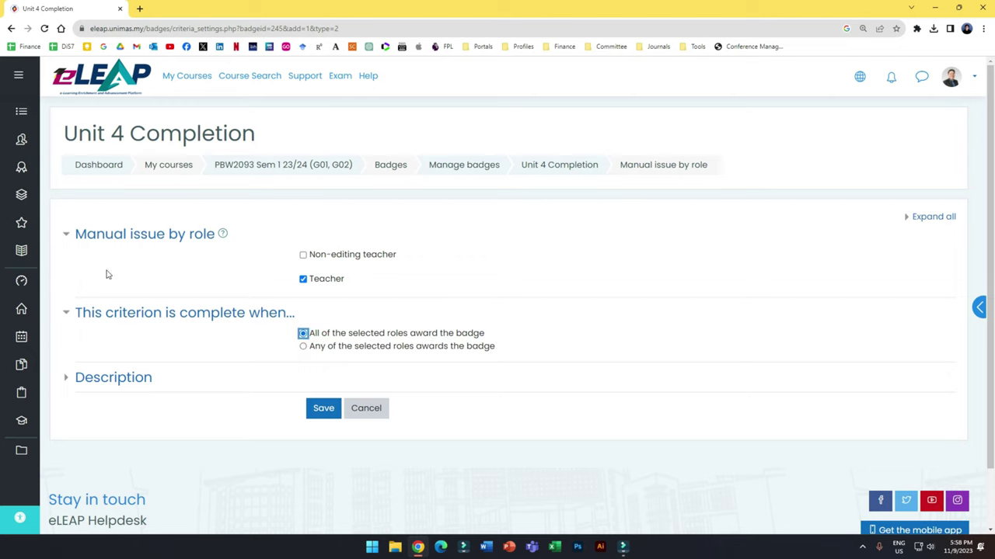
{"action": "left_click", "coordinate": [556, 167]}
{"action": "left_click", "coordinate": [546, 92]}
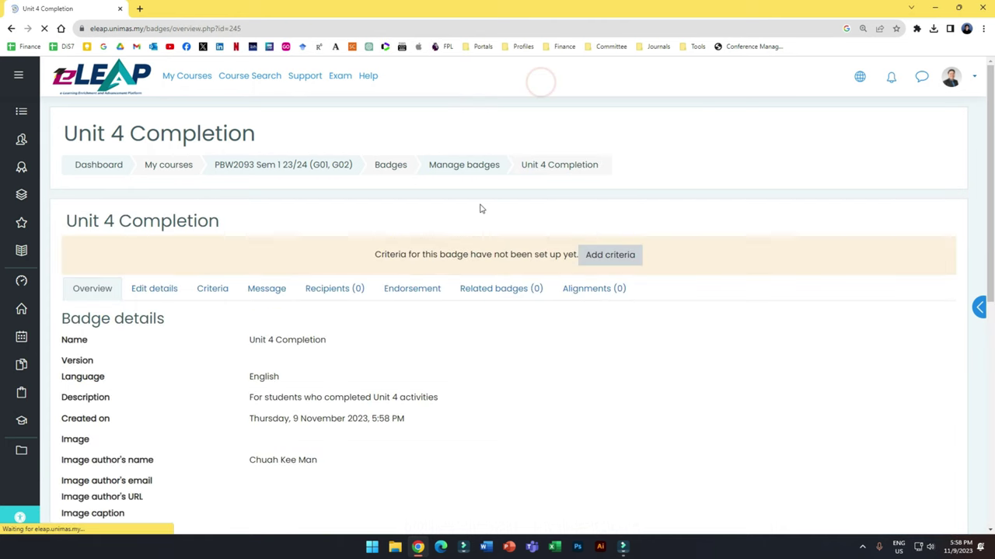
Step: On the Unit 4 Completion badge's Criteria tab, list the 'Add badge criteria' types
{"action": "left_click", "coordinate": [221, 296]}
{"action": "left_click", "coordinate": [202, 312]}
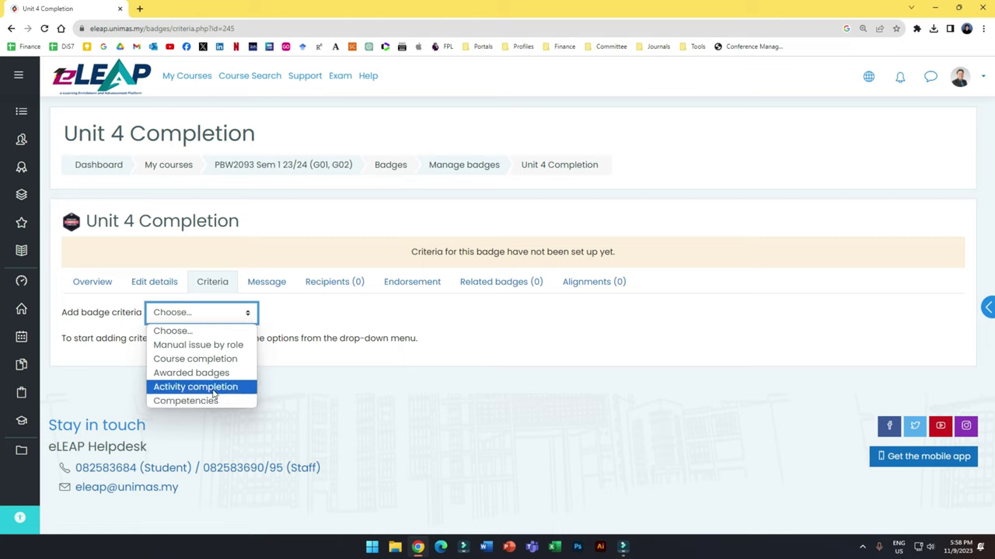
Step: Draft an activity-completion criterion with the Rainbow forum and Unit 3 questionnaire, then cancel it
{"action": "left_click", "coordinate": [213, 389]}
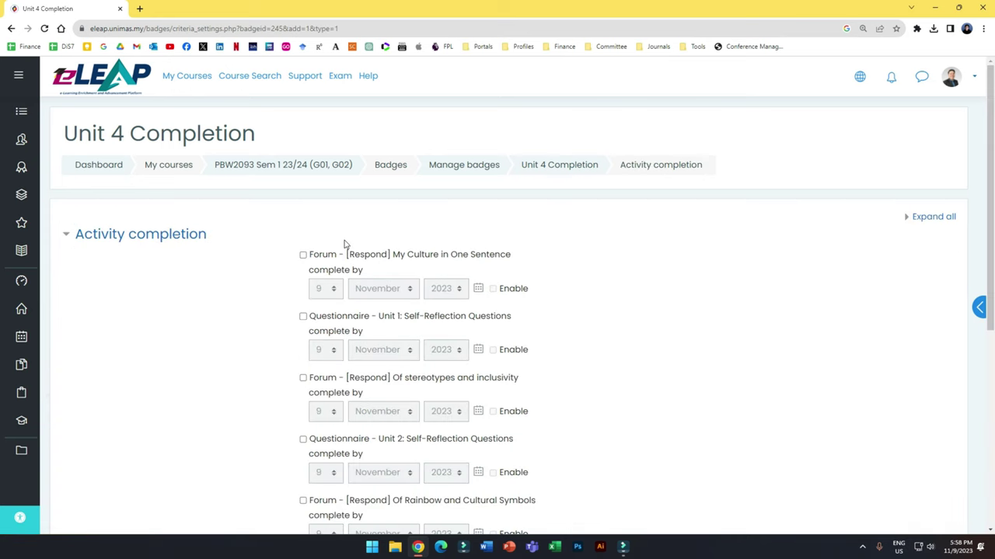
{"action": "scroll", "coordinate": [398, 258], "scroll_direction": "down", "scroll_amount": 1}
{"action": "scroll", "coordinate": [526, 328], "scroll_direction": "down", "scroll_amount": 2}
{"action": "scroll", "coordinate": [489, 185], "scroll_direction": "up", "scroll_amount": 2}
{"action": "scroll", "coordinate": [574, 314], "scroll_direction": "down", "scroll_amount": 3}
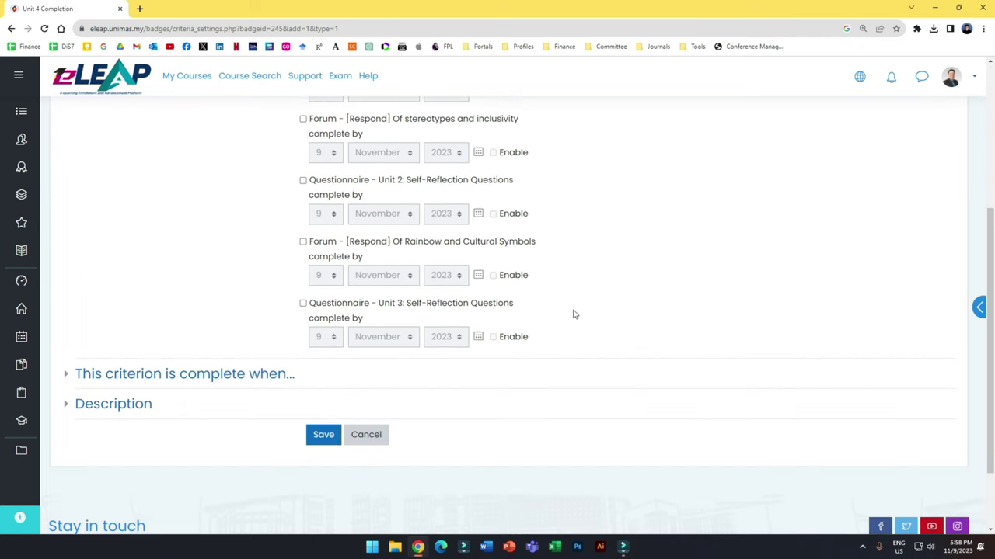
{"action": "left_click", "coordinate": [303, 241]}
{"action": "left_click", "coordinate": [303, 303]}
{"action": "left_click", "coordinate": [68, 375]}
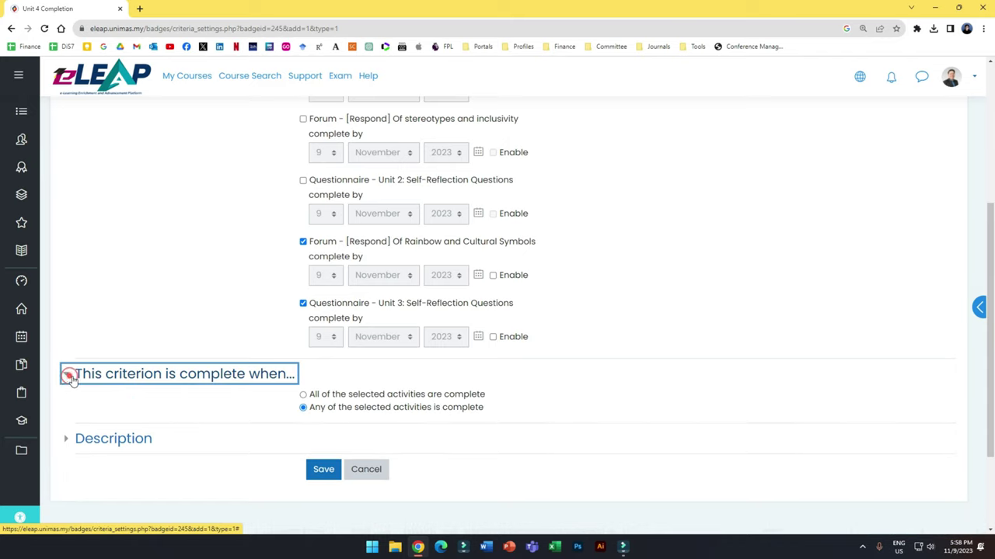
{"action": "left_click", "coordinate": [303, 395]}
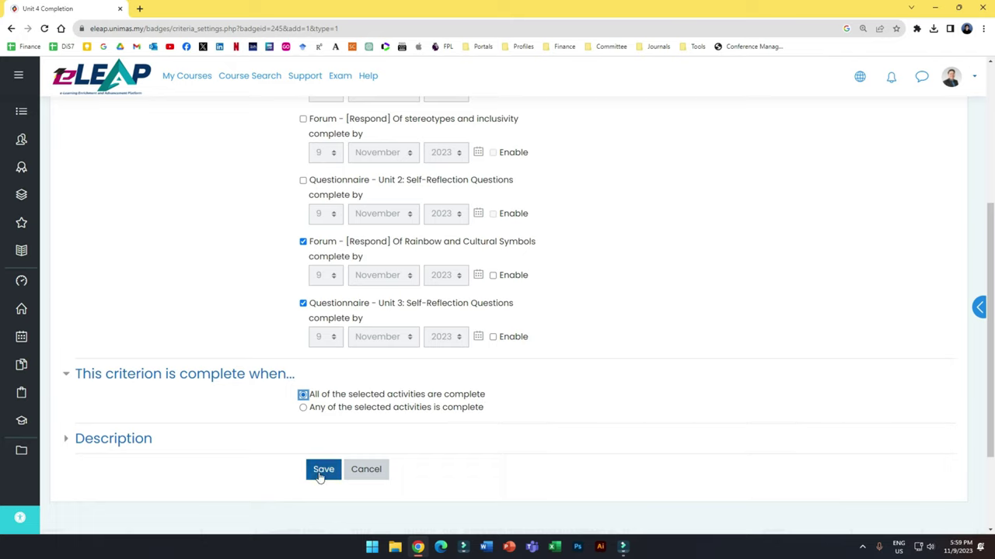
{"action": "scroll", "coordinate": [548, 289], "scroll_direction": "up", "scroll_amount": 3}
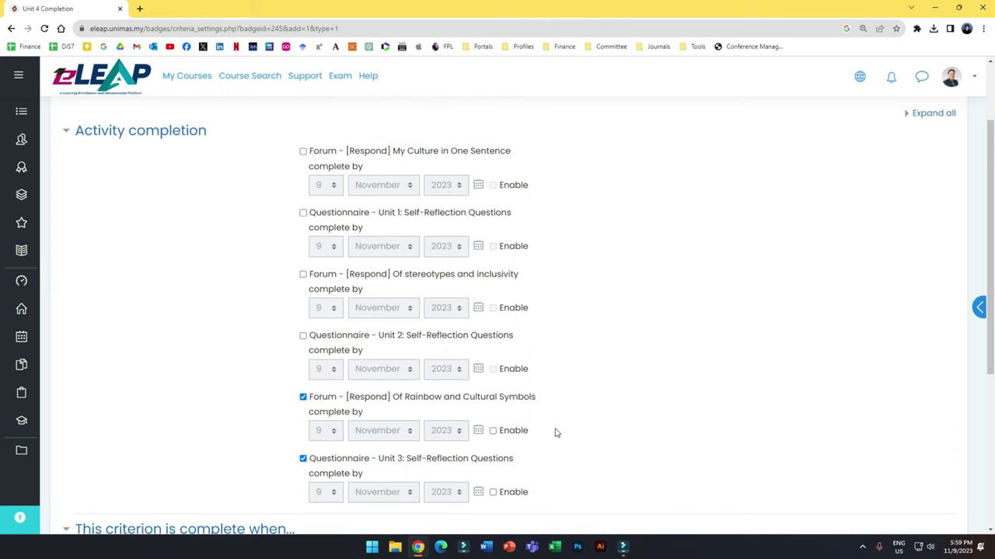
{"action": "scroll", "coordinate": [451, 419], "scroll_direction": "down", "scroll_amount": 4}
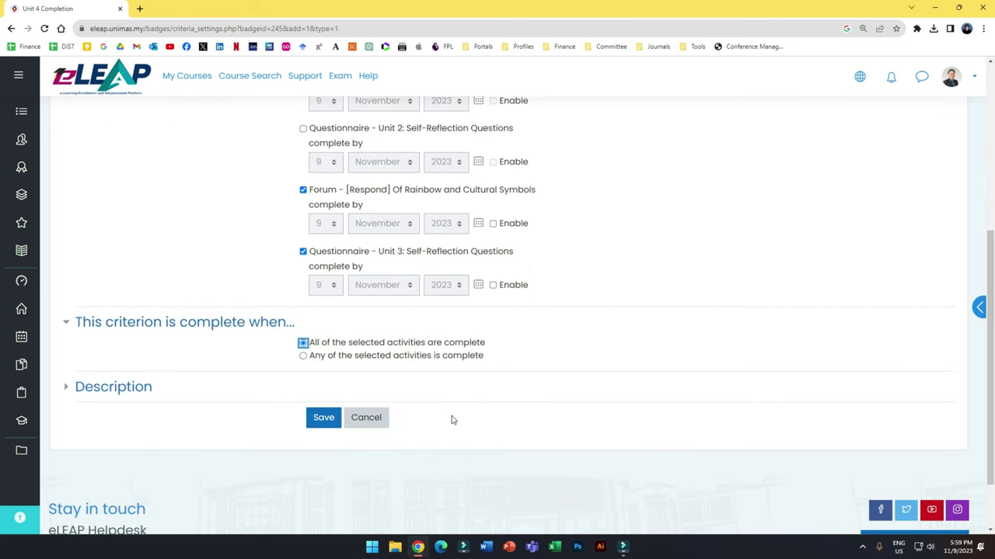
{"action": "left_click", "coordinate": [369, 429]}
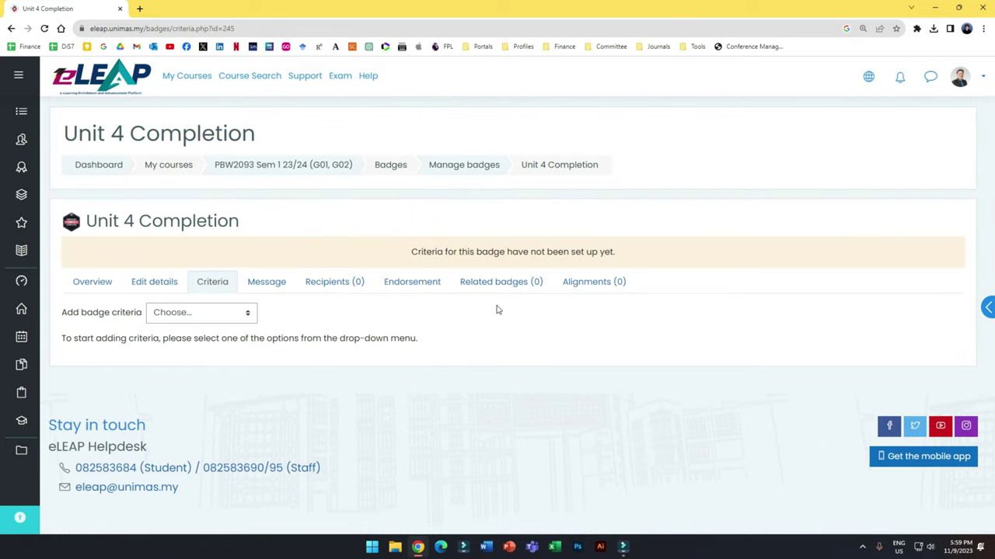
Step: Save an Activity completion criterion requiring only the Unit 3 Self-Reflection Questions questionnaire, with All selected
{"action": "left_click", "coordinate": [214, 316]}
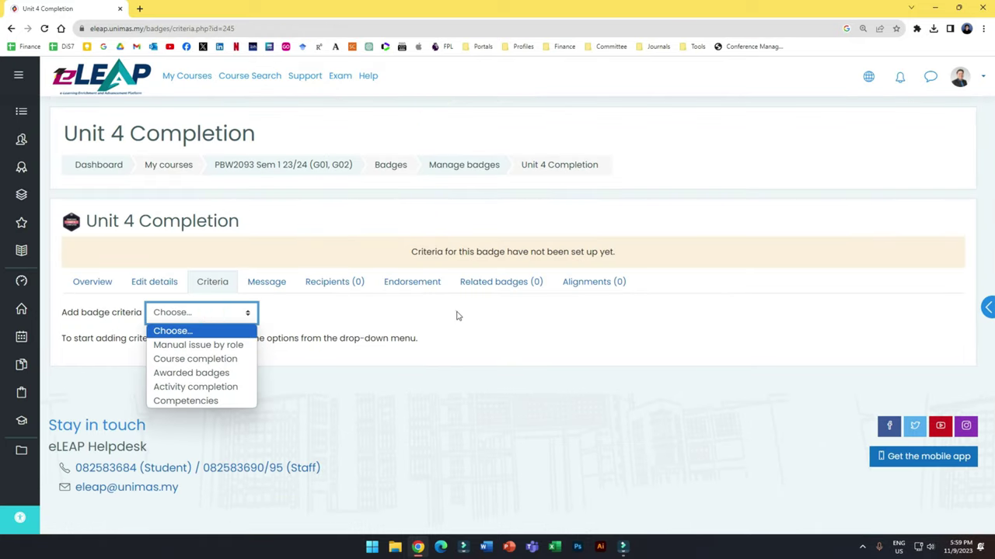
{"action": "left_click", "coordinate": [456, 310]}
{"action": "left_click", "coordinate": [217, 315]}
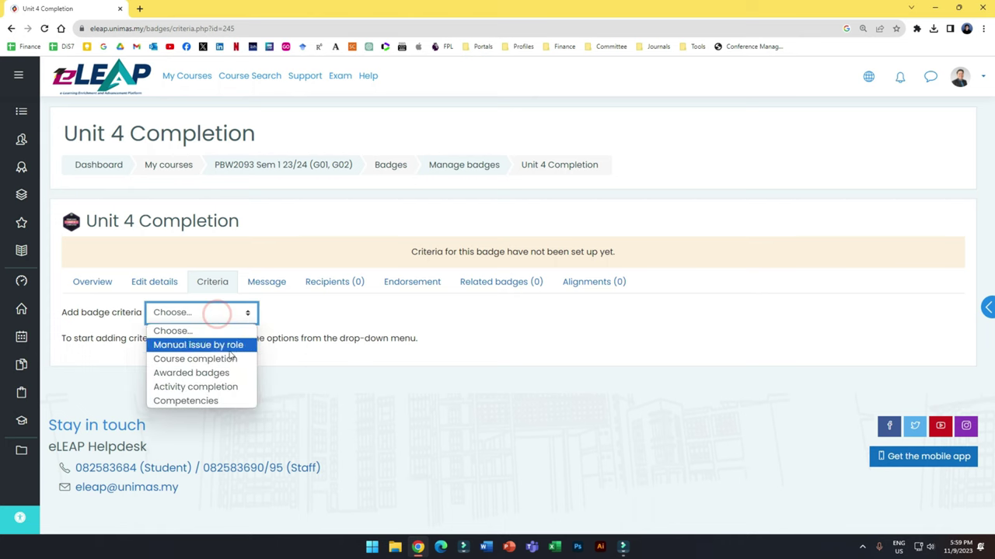
{"action": "left_click", "coordinate": [217, 393]}
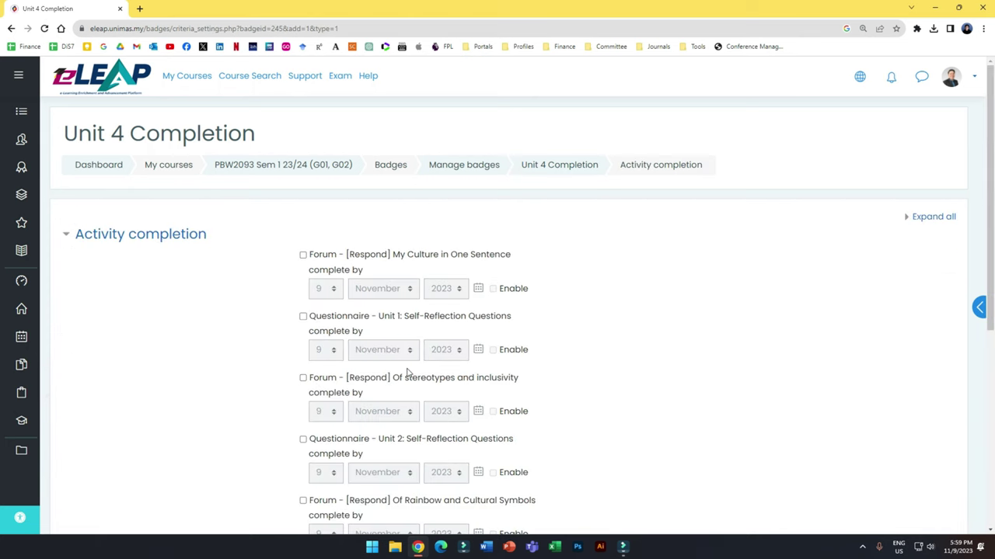
{"action": "scroll", "coordinate": [389, 369], "scroll_direction": "down", "scroll_amount": 4}
{"action": "left_click", "coordinate": [303, 252]}
{"action": "left_click", "coordinate": [244, 333]}
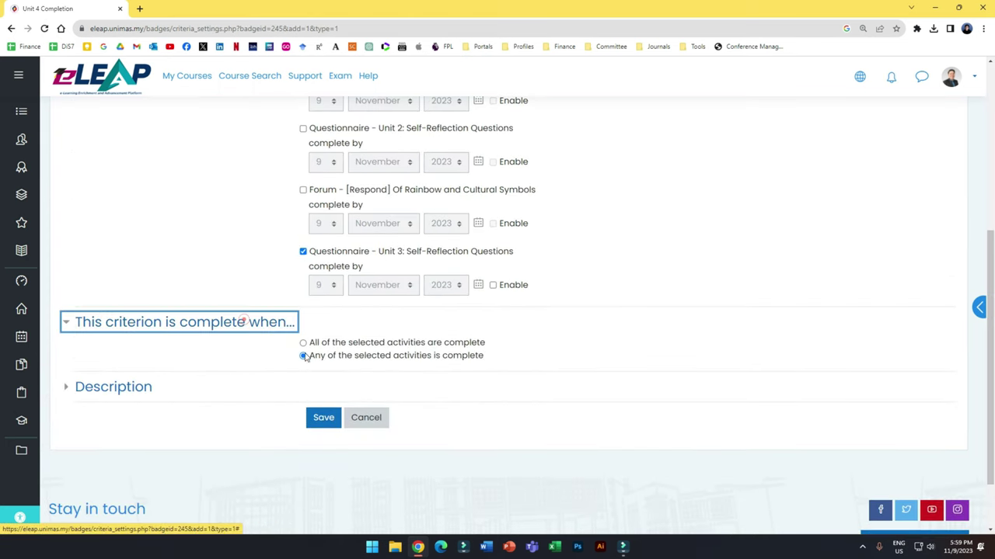
{"action": "left_click", "coordinate": [334, 346]}
{"action": "left_click", "coordinate": [323, 418]}
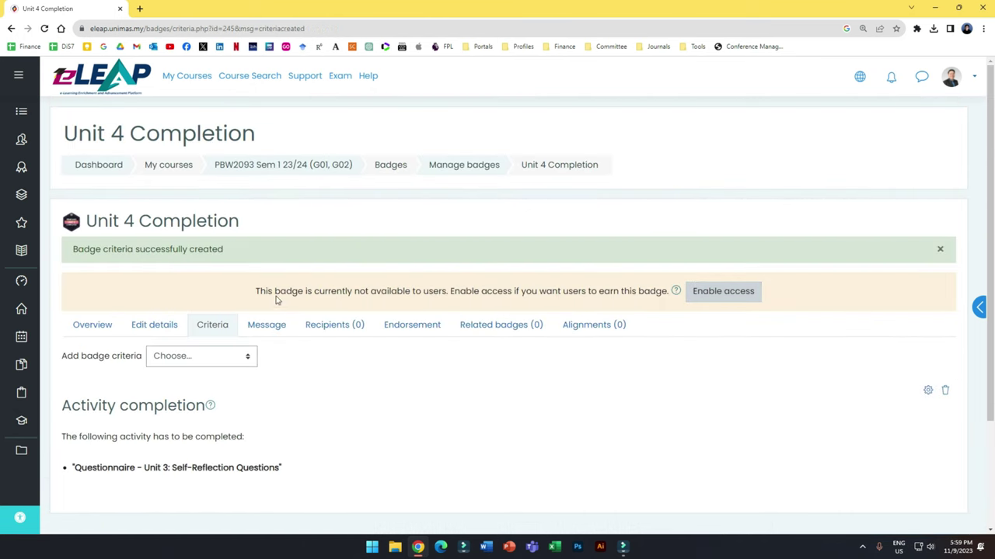
Step: Go to the course's Badges page and open Manage badges
{"action": "left_click_drag", "start_coordinate": [256, 291], "coordinate": [713, 293]}
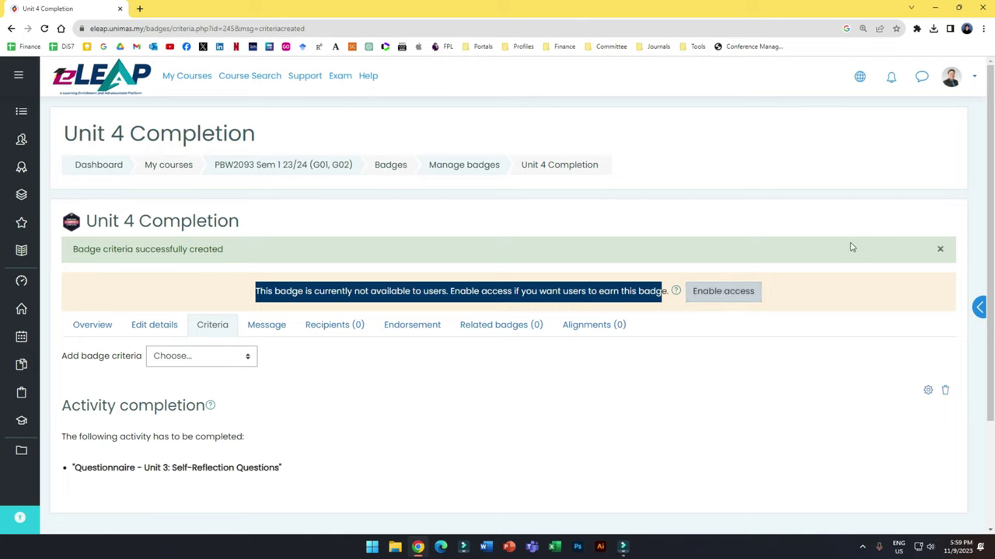
{"action": "left_click", "coordinate": [32, 165]}
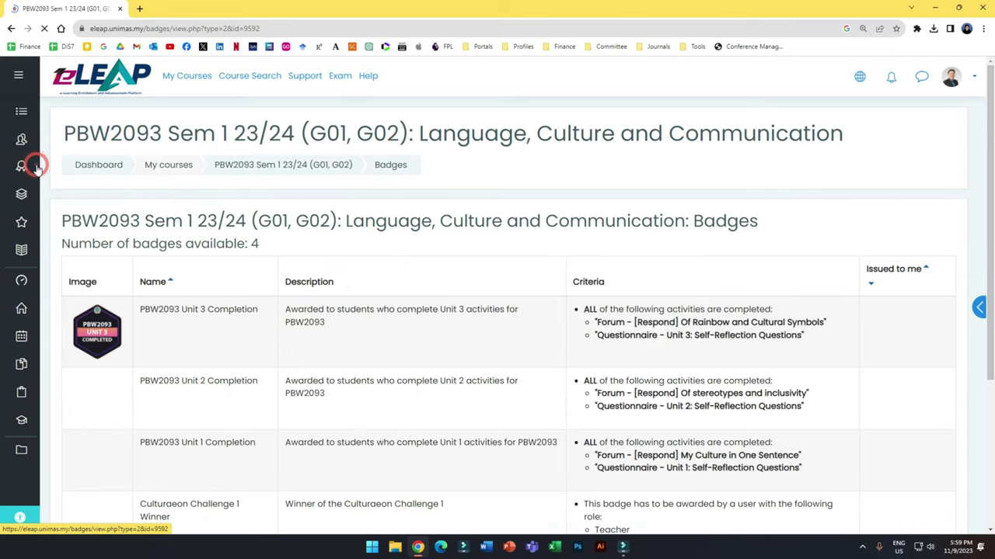
{"action": "scroll", "coordinate": [372, 310], "scroll_direction": "down", "scroll_amount": 3}
{"action": "scroll", "coordinate": [372, 310], "scroll_direction": "up", "scroll_amount": 3}
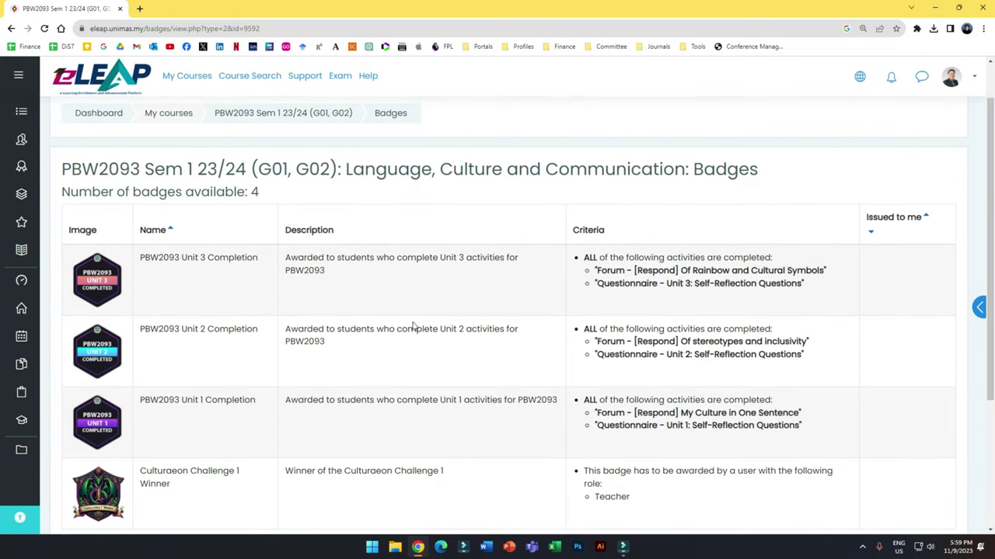
{"action": "scroll", "coordinate": [412, 329], "scroll_direction": "down", "scroll_amount": 3}
{"action": "left_click", "coordinate": [102, 393]}
Step: Show the 7 recipients of the Culturaeon Challenge 1 Winner badge
{"action": "scroll", "coordinate": [277, 381], "scroll_direction": "down", "scroll_amount": 1}
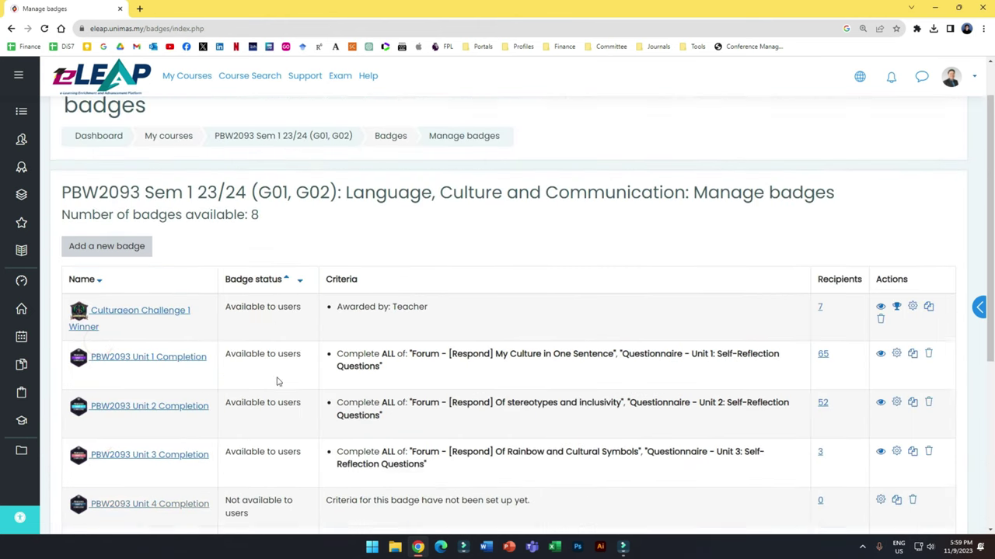
{"action": "scroll", "coordinate": [277, 381], "scroll_direction": "down", "scroll_amount": 1}
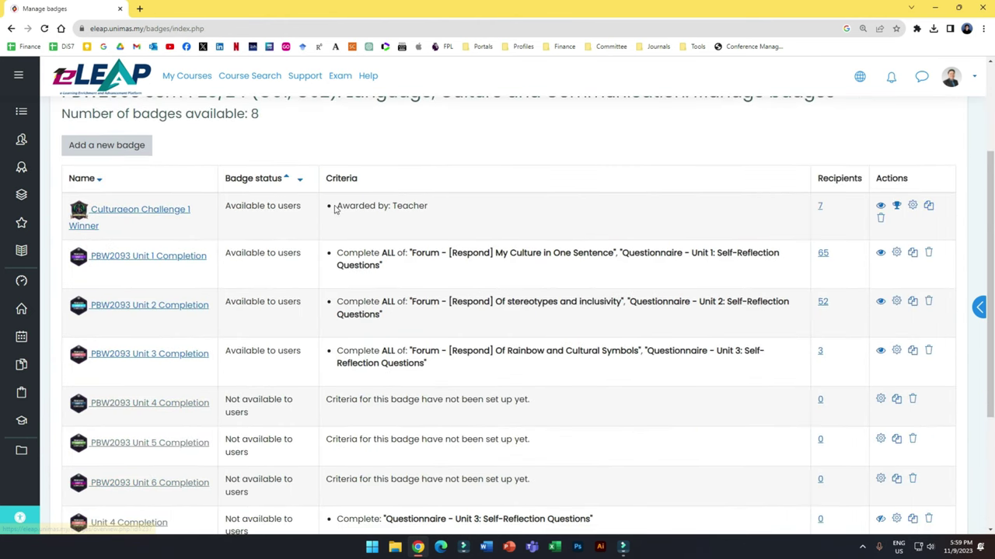
{"action": "left_click_drag", "start_coordinate": [336, 209], "coordinate": [428, 207]}
{"action": "left_click", "coordinate": [428, 207]}
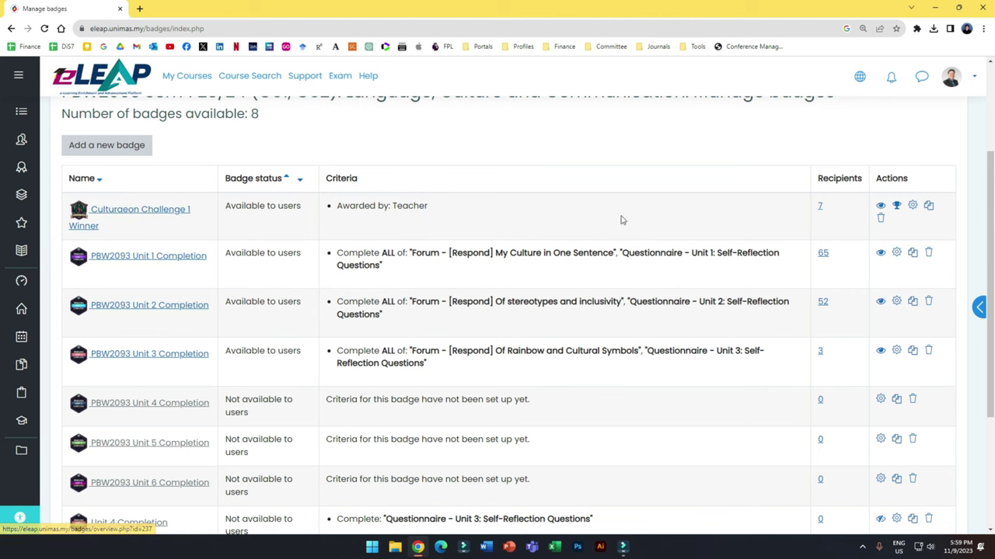
{"action": "left_click", "coordinate": [820, 206]}
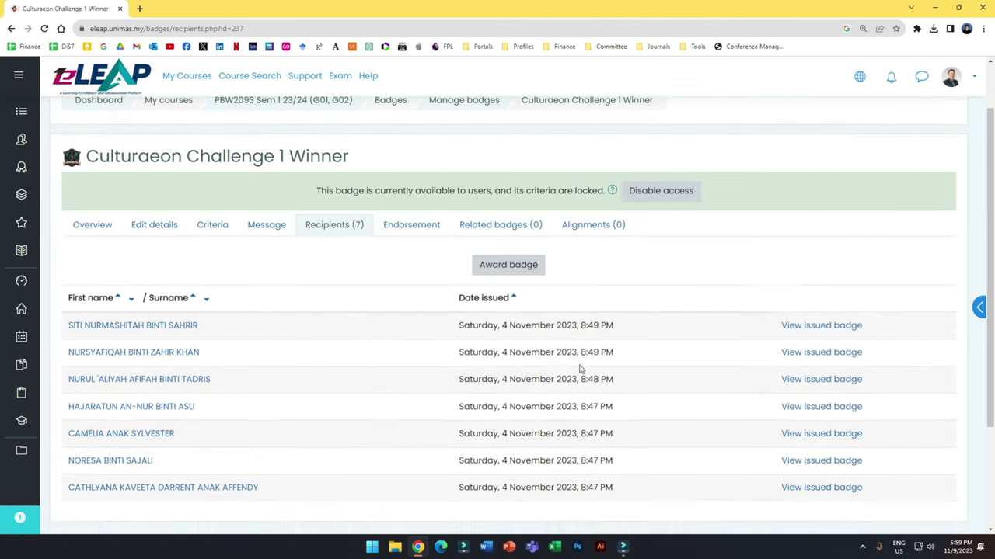
Step: Browse the badge's Award page recipient lists, then return to the Culturaeon Challenge 1 Winner overview unchanged
{"action": "scroll", "coordinate": [579, 369], "scroll_direction": "down", "scroll_amount": 1}
{"action": "left_click", "coordinate": [519, 176]}
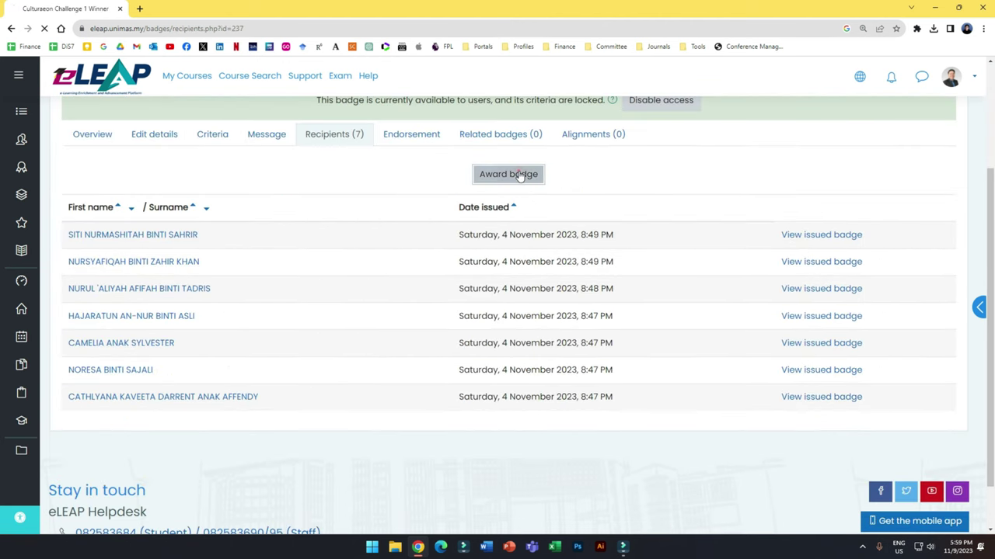
{"action": "left_click_drag", "start_coordinate": [663, 261], "coordinate": [649, 356]}
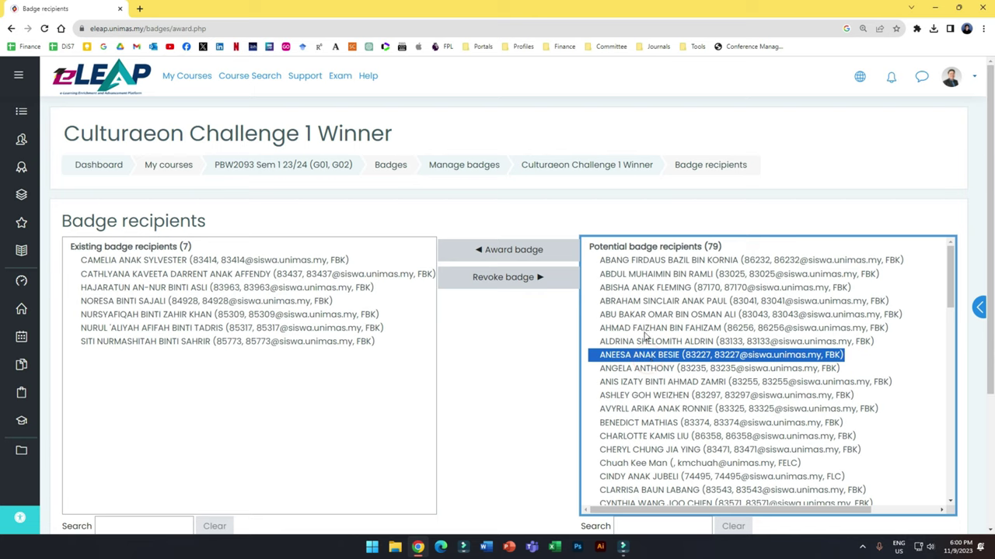
{"action": "left_click_drag", "start_coordinate": [644, 334], "coordinate": [644, 327]}
{"action": "left_click", "coordinate": [329, 277]}
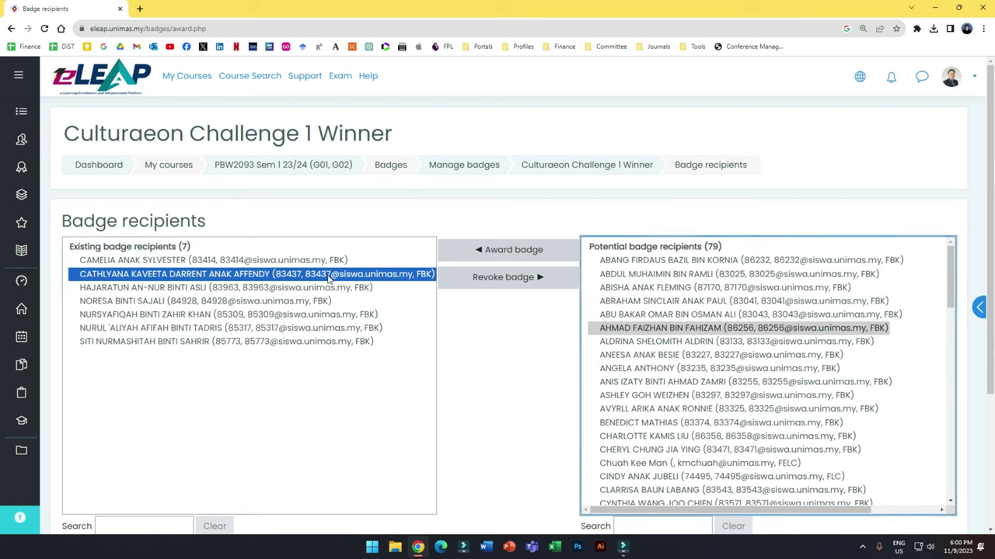
{"action": "left_click", "coordinate": [581, 166]}
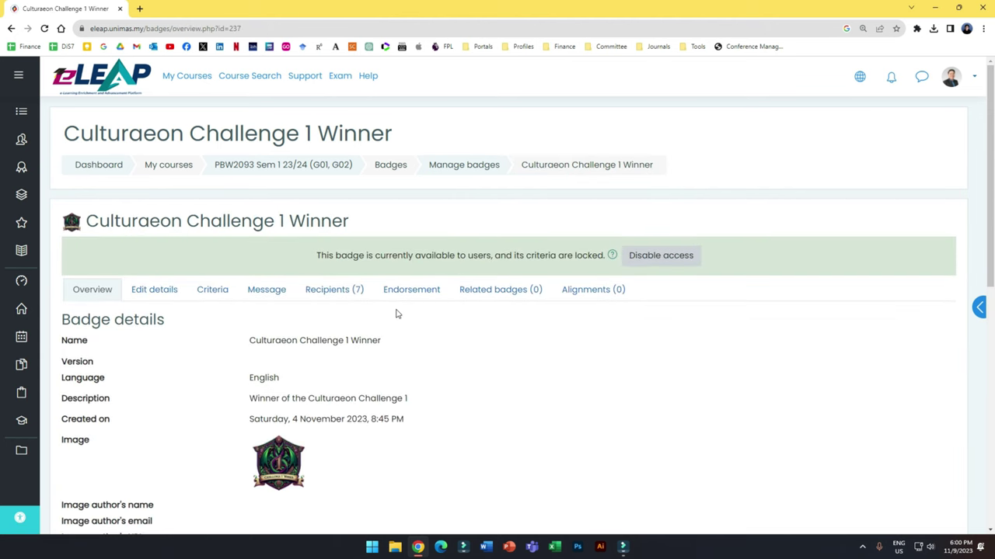
{"action": "left_click", "coordinate": [449, 164]}
{"action": "scroll", "coordinate": [251, 349], "scroll_direction": "down", "scroll_amount": 1}
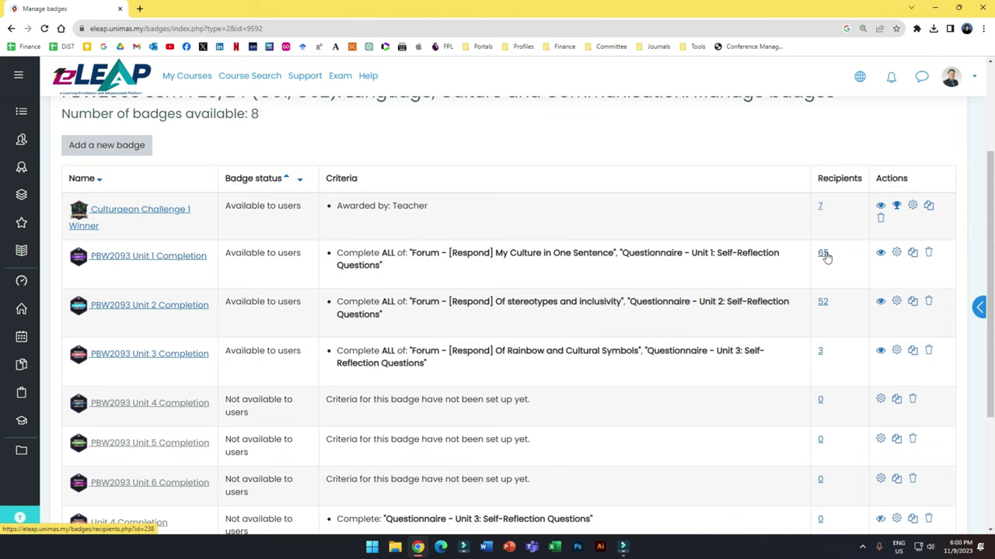
{"action": "scroll", "coordinate": [347, 280], "scroll_direction": "down", "scroll_amount": 3}
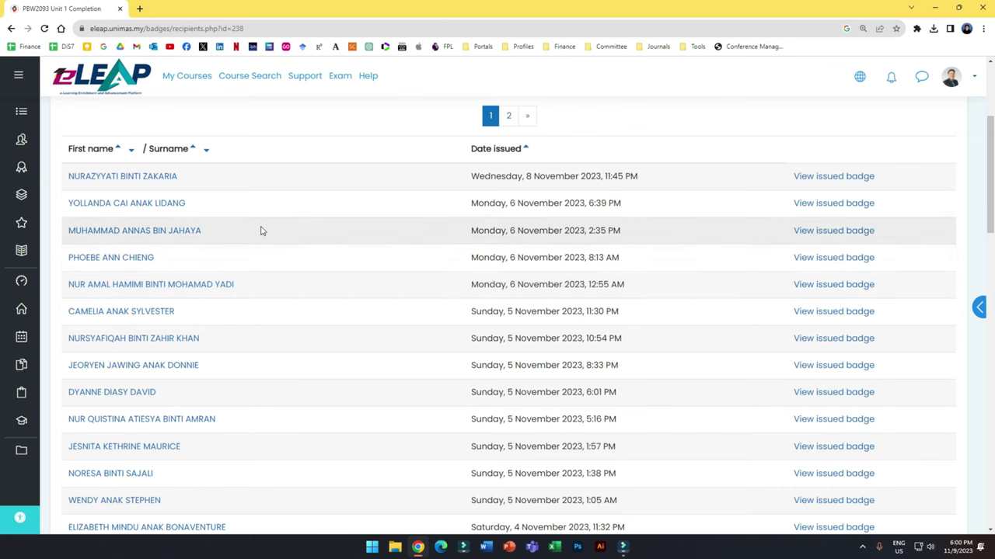
{"action": "left_click", "coordinate": [146, 178]}
{"action": "scroll", "coordinate": [510, 282], "scroll_direction": "down", "scroll_amount": 5}
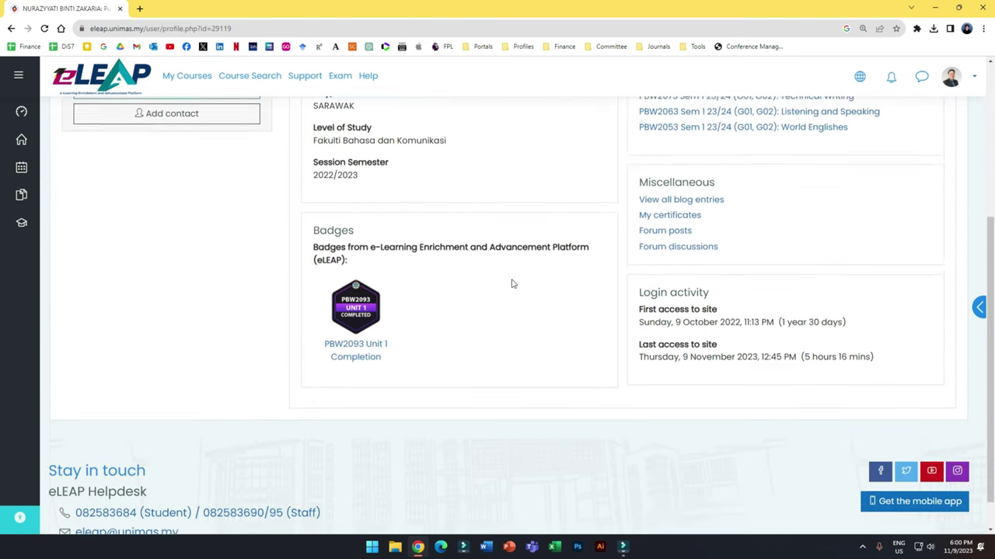
{"action": "left_click_drag", "start_coordinate": [433, 246], "coordinate": [395, 231]}
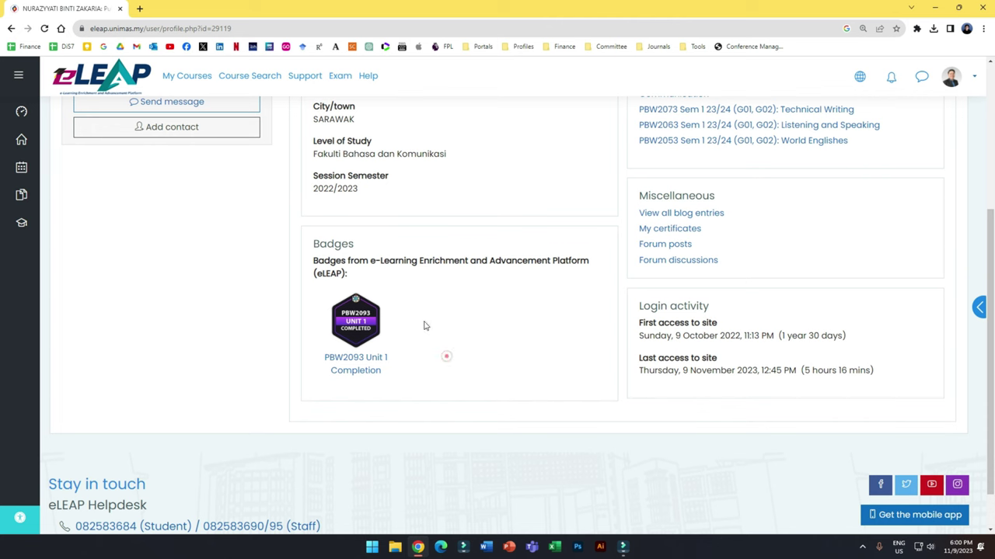
{"action": "left_click", "coordinate": [444, 355]}
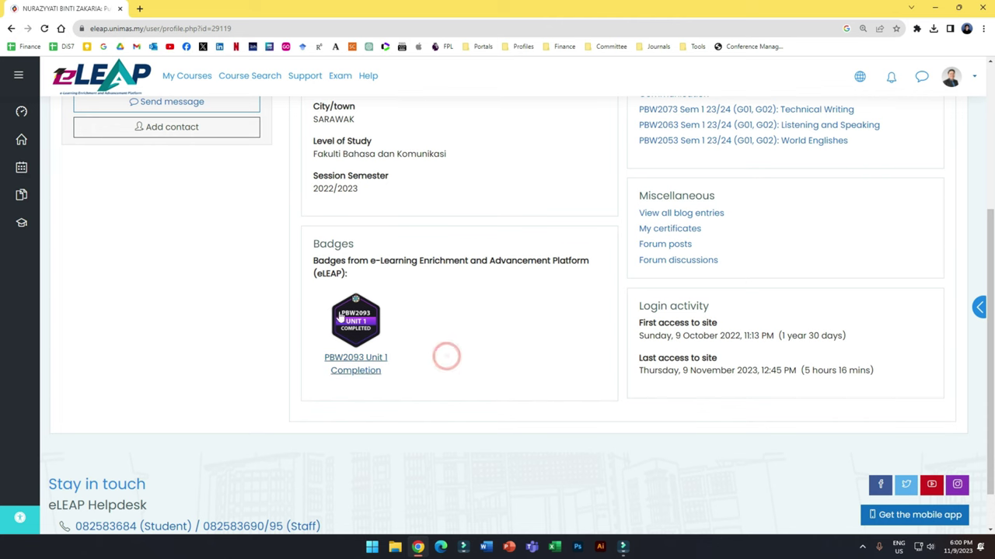
{"action": "left_click", "coordinate": [11, 29]}
{"action": "left_click", "coordinate": [165, 288]}
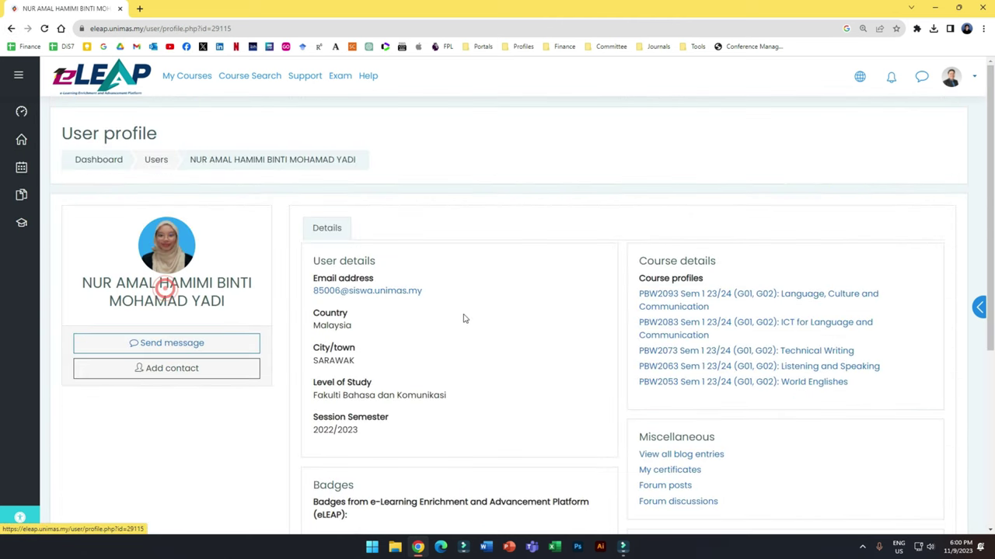
{"action": "scroll", "coordinate": [464, 318], "scroll_direction": "down", "scroll_amount": 4}
{"action": "scroll", "coordinate": [464, 318], "scroll_direction": "up", "scroll_amount": 1}
{"action": "left_click", "coordinate": [11, 29]}
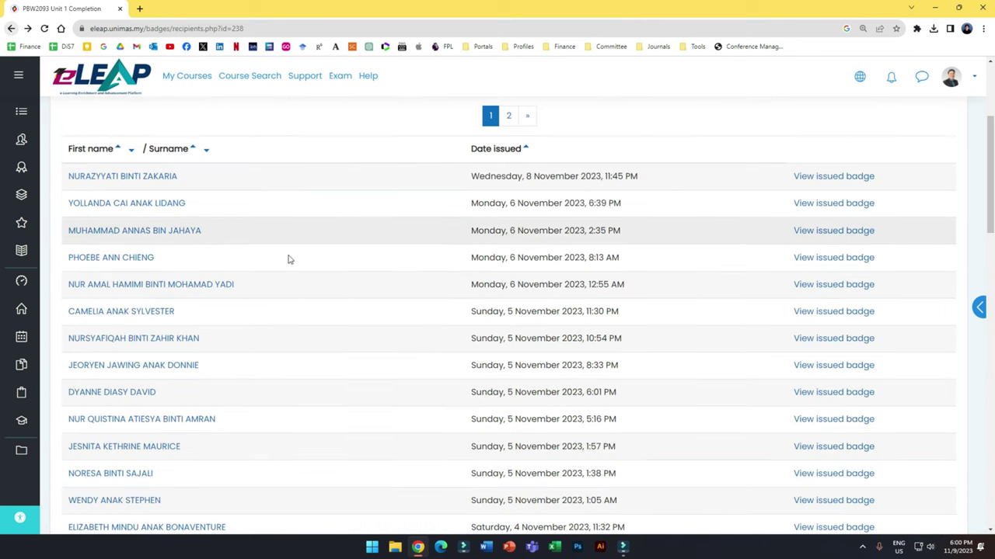
{"action": "scroll", "coordinate": [127, 311], "scroll_direction": "down", "scroll_amount": 2}
{"action": "left_click", "coordinate": [132, 297]}
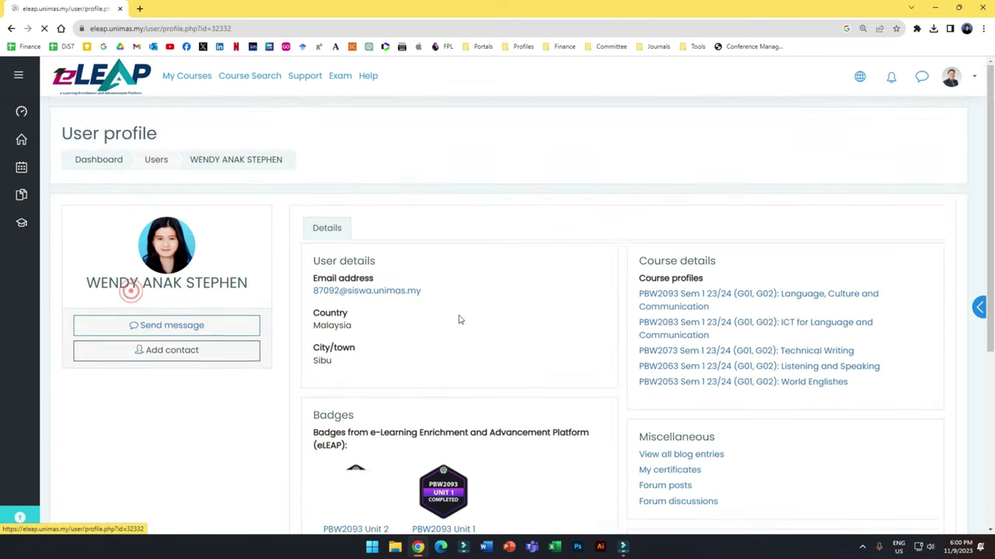
{"action": "scroll", "coordinate": [459, 318], "scroll_direction": "down", "scroll_amount": 3}
{"action": "scroll", "coordinate": [521, 291], "scroll_direction": "up", "scroll_amount": 2}
{"action": "scroll", "coordinate": [241, 249], "scroll_direction": "down", "scroll_amount": 2}
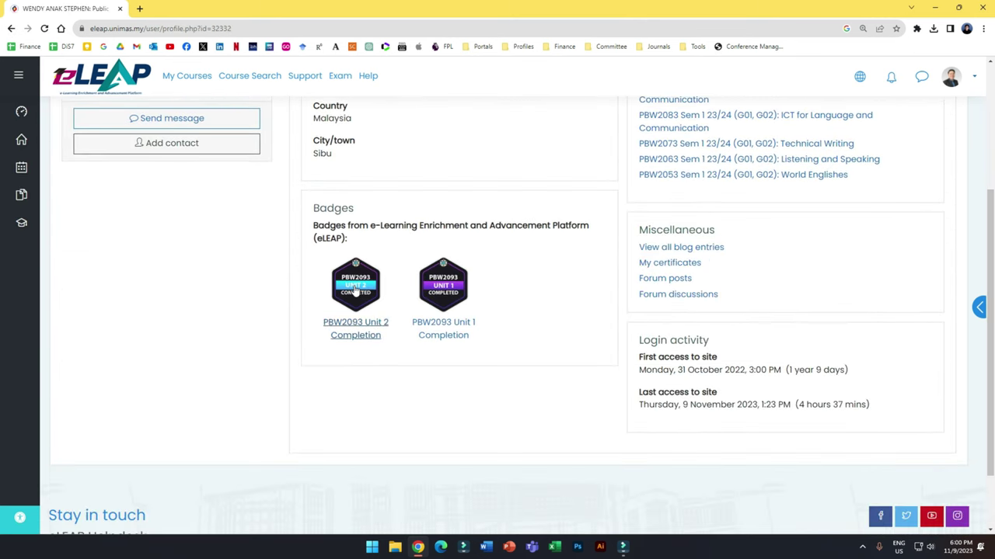
{"action": "left_click_drag", "start_coordinate": [311, 302], "coordinate": [566, 313]}
{"action": "left_click", "coordinate": [580, 311]}
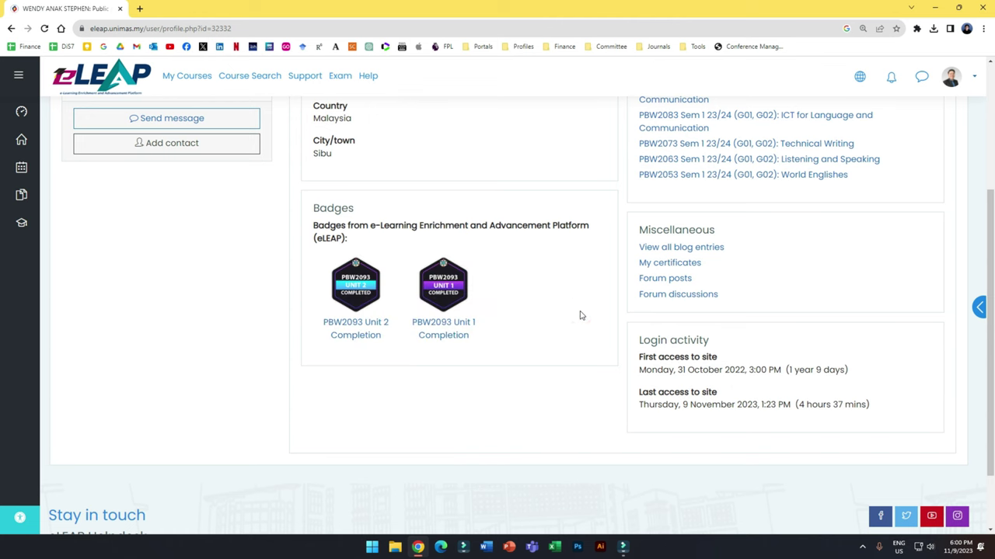
{"action": "left_click", "coordinate": [11, 28]}
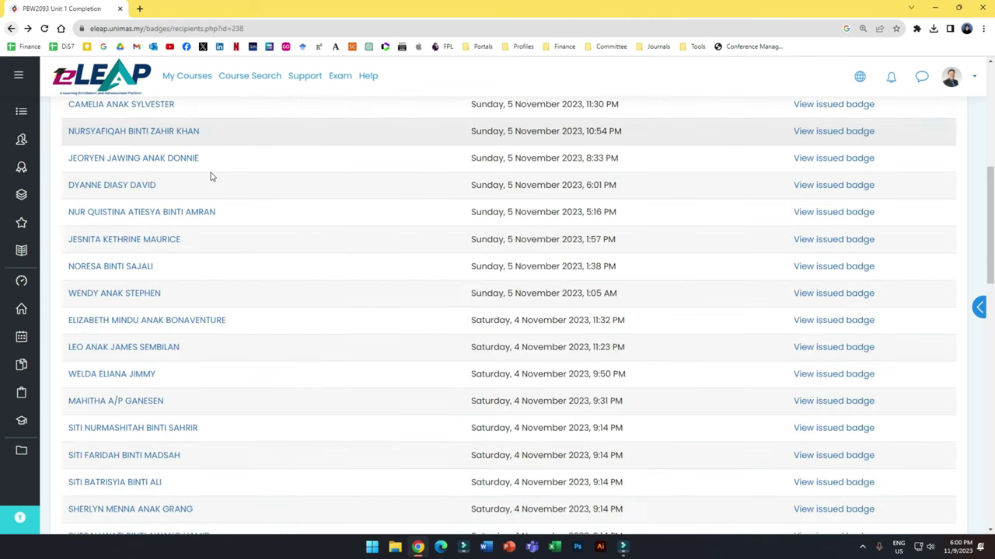
{"action": "scroll", "coordinate": [364, 244], "scroll_direction": "up", "scroll_amount": 3}
{"action": "scroll", "coordinate": [365, 244], "scroll_direction": "up", "scroll_amount": 2}
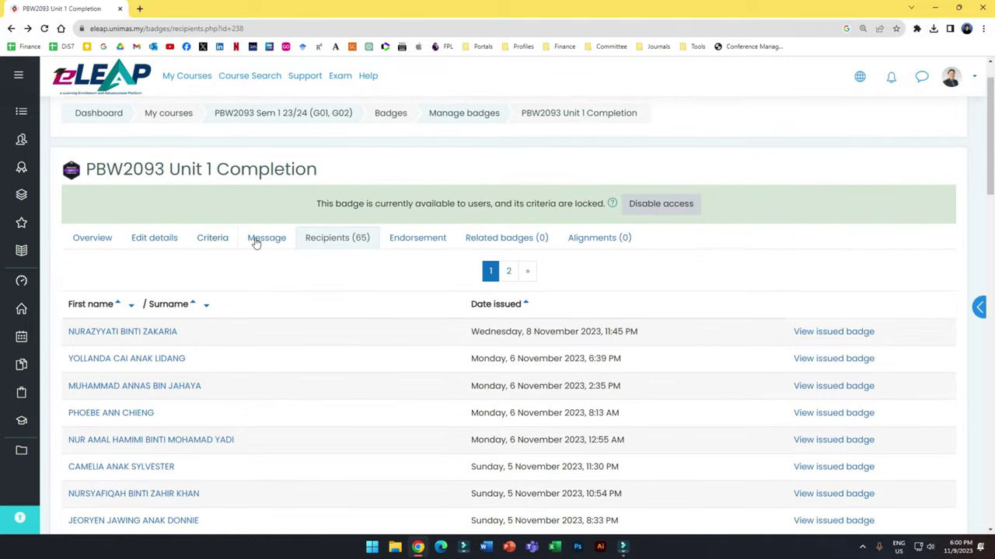
{"action": "left_click", "coordinate": [11, 29]}
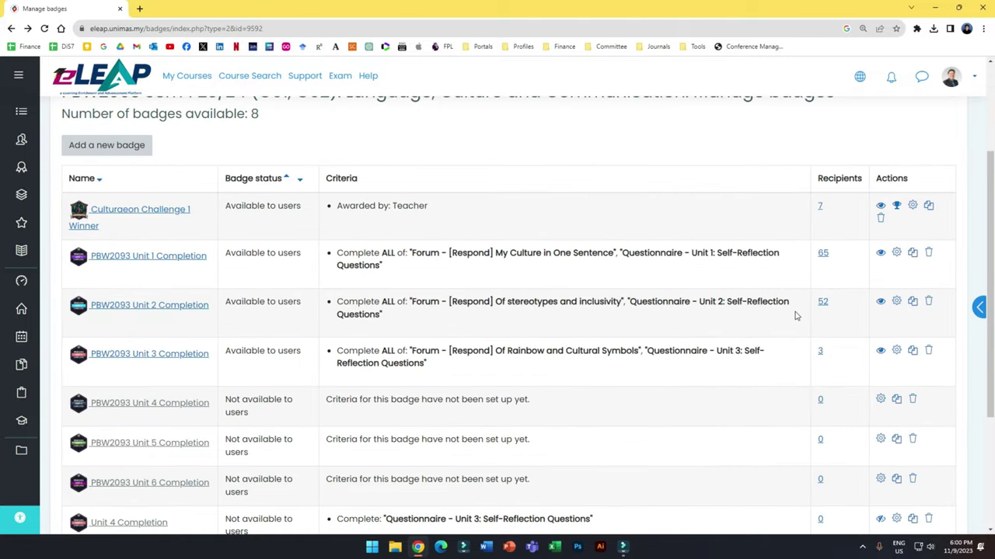
Step: Open the PBW2093 Unit 3 Completion badge for editing
{"action": "scroll", "coordinate": [795, 315], "scroll_direction": "down", "scroll_amount": 2}
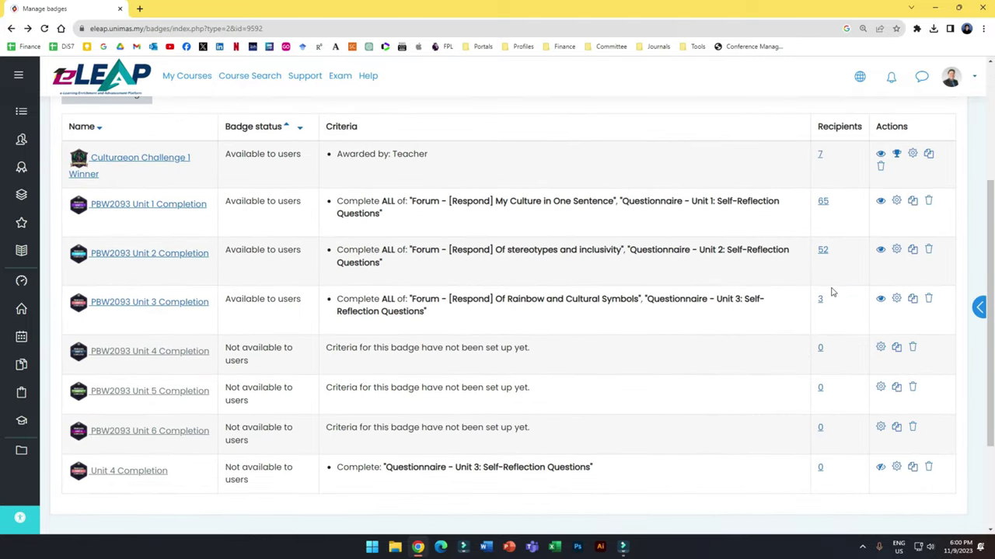
{"action": "left_click_drag", "start_coordinate": [233, 299], "coordinate": [769, 314]}
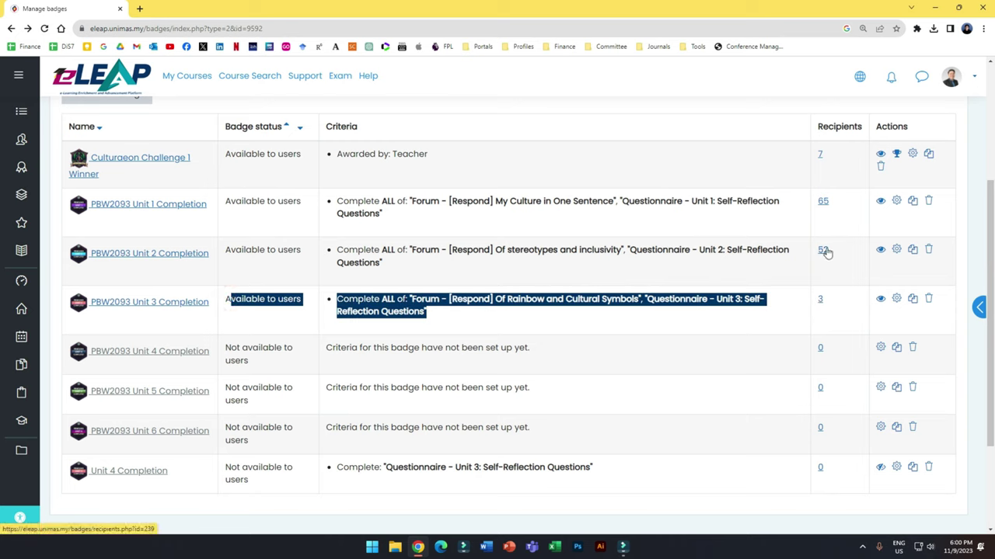
{"action": "left_click", "coordinate": [782, 286]}
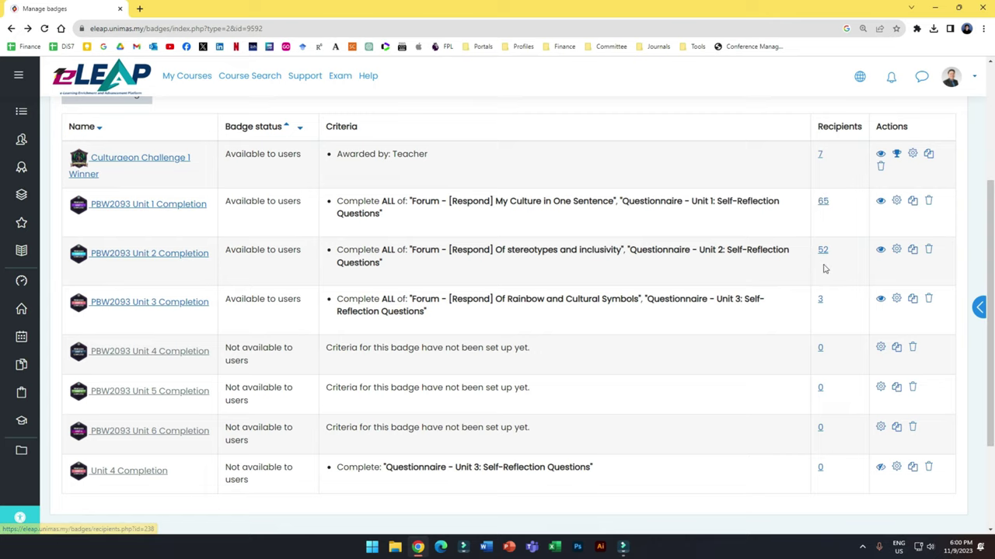
{"action": "left_click", "coordinate": [897, 300]}
Step: View the Unit 3 badge's criteria: Rainbow and Cultural Symbols forum plus Unit 3 questionnaire
{"action": "scroll", "coordinate": [511, 321], "scroll_direction": "down", "scroll_amount": 5}
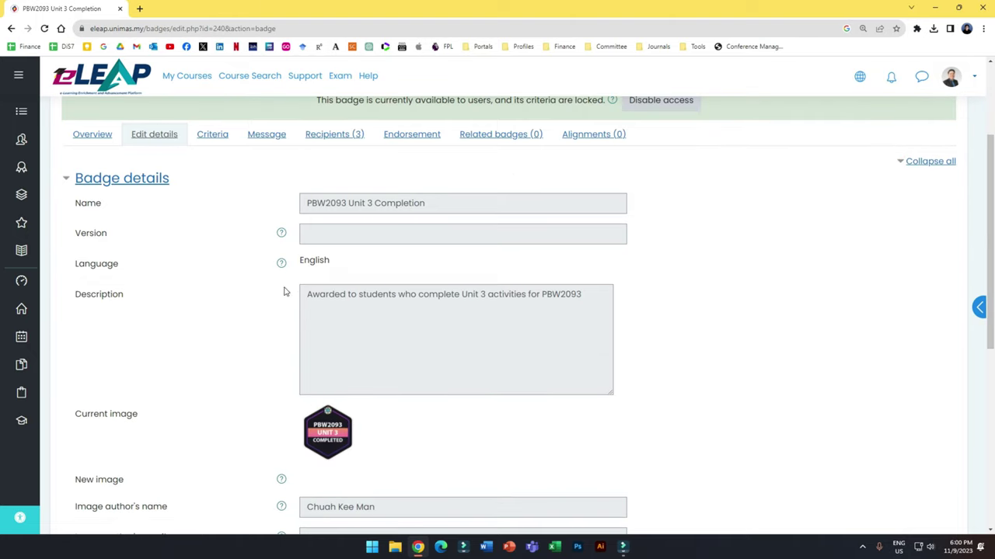
{"action": "scroll", "coordinate": [379, 324], "scroll_direction": "up", "scroll_amount": 5}
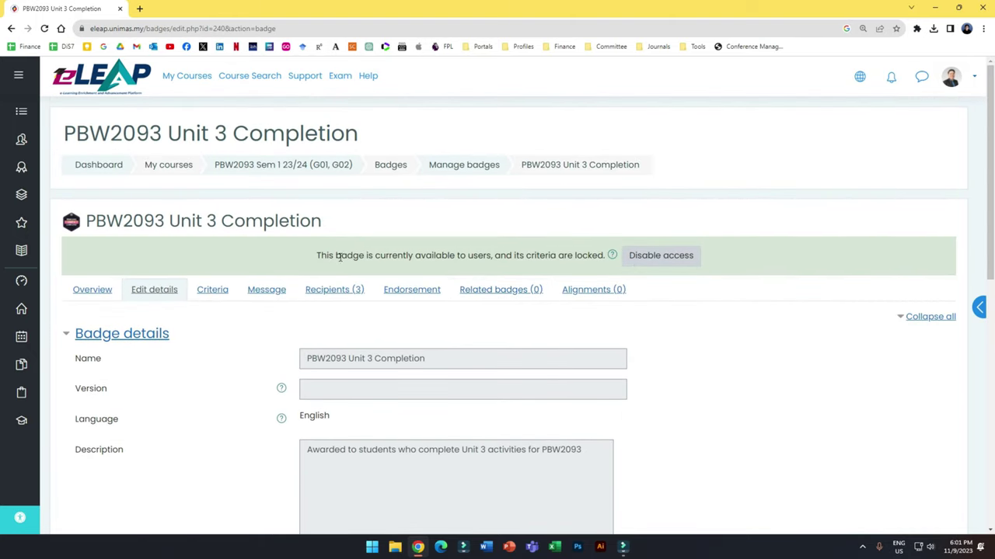
{"action": "left_click_drag", "start_coordinate": [321, 255], "coordinate": [556, 257]}
{"action": "left_click", "coordinate": [556, 255]}
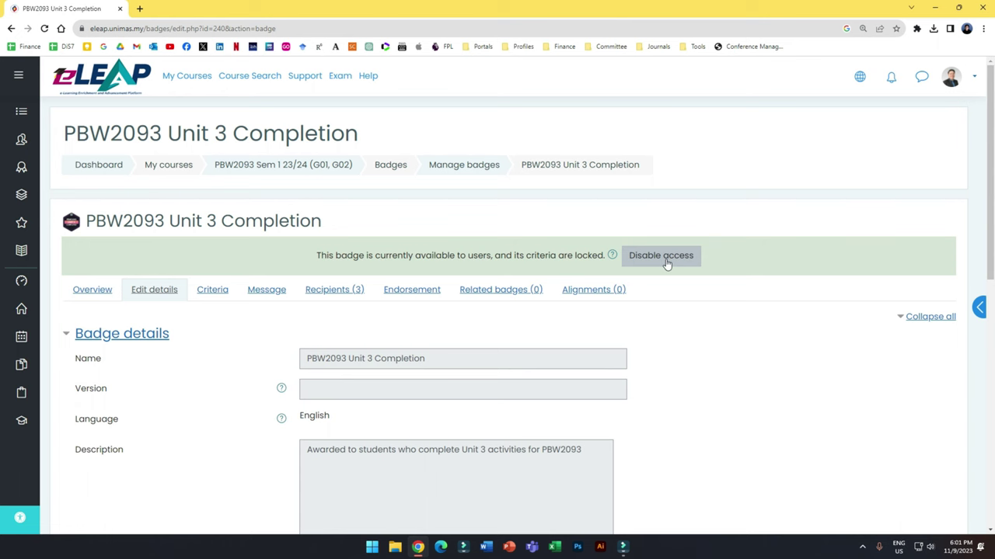
{"action": "left_click", "coordinate": [219, 297]}
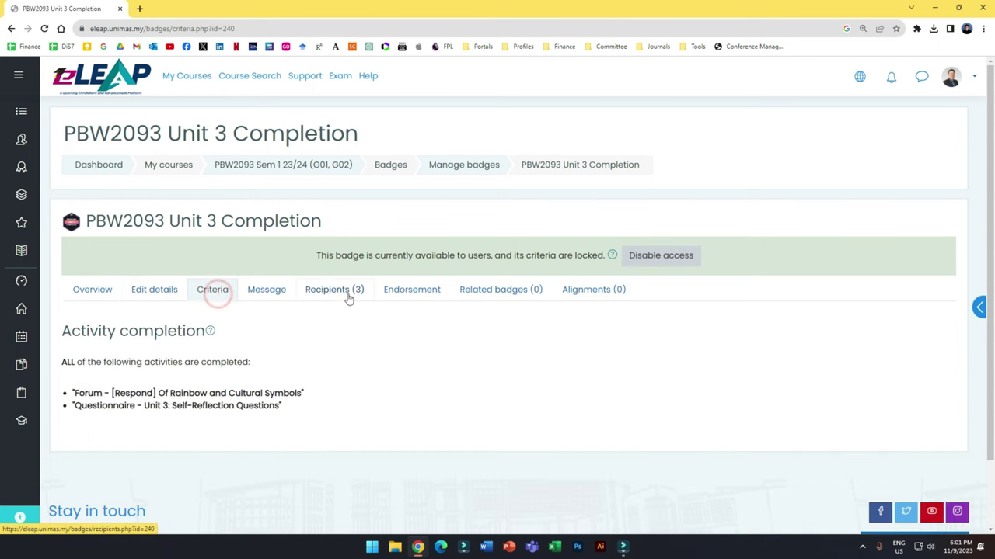
Step: Check the Unit 3 badge's 3 recipients and the first recipient's issued badge, then go back
{"action": "left_click", "coordinate": [349, 299]}
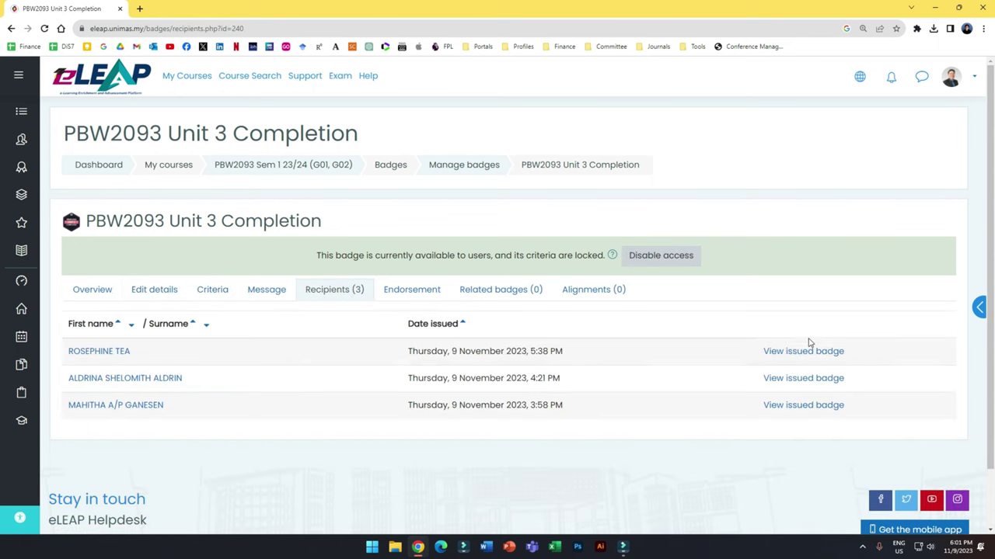
{"action": "scroll", "coordinate": [808, 343], "scroll_direction": "down", "scroll_amount": 1}
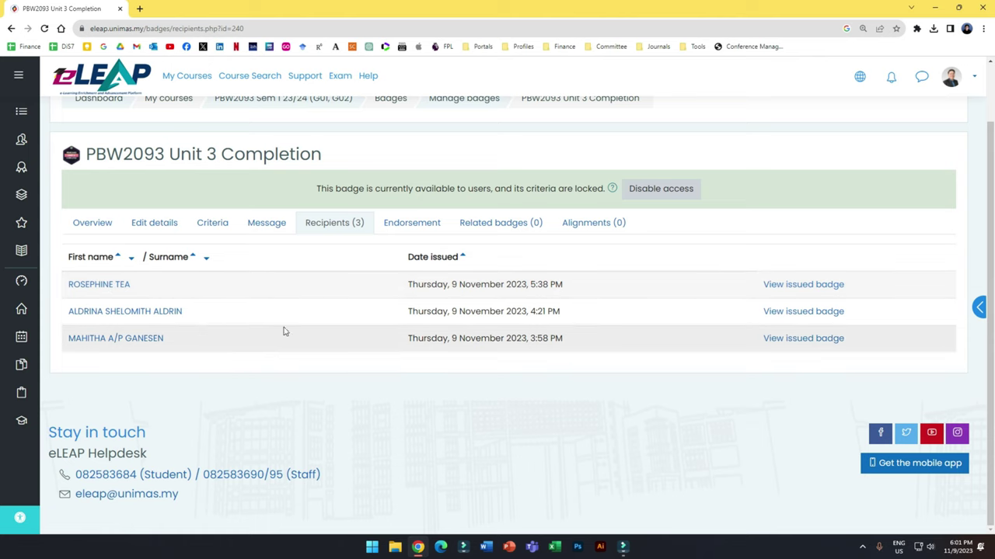
{"action": "left_click", "coordinate": [798, 285]}
{"action": "scroll", "coordinate": [614, 296], "scroll_direction": "down", "scroll_amount": 1}
{"action": "scroll", "coordinate": [435, 264], "scroll_direction": "up", "scroll_amount": 1}
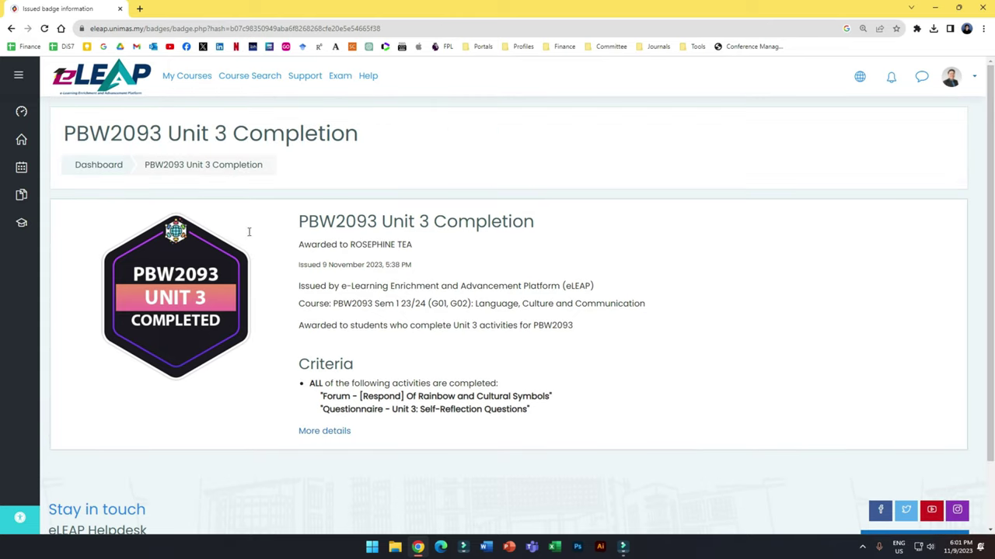
{"action": "left_click", "coordinate": [10, 29]}
{"action": "left_click", "coordinate": [10, 29]}
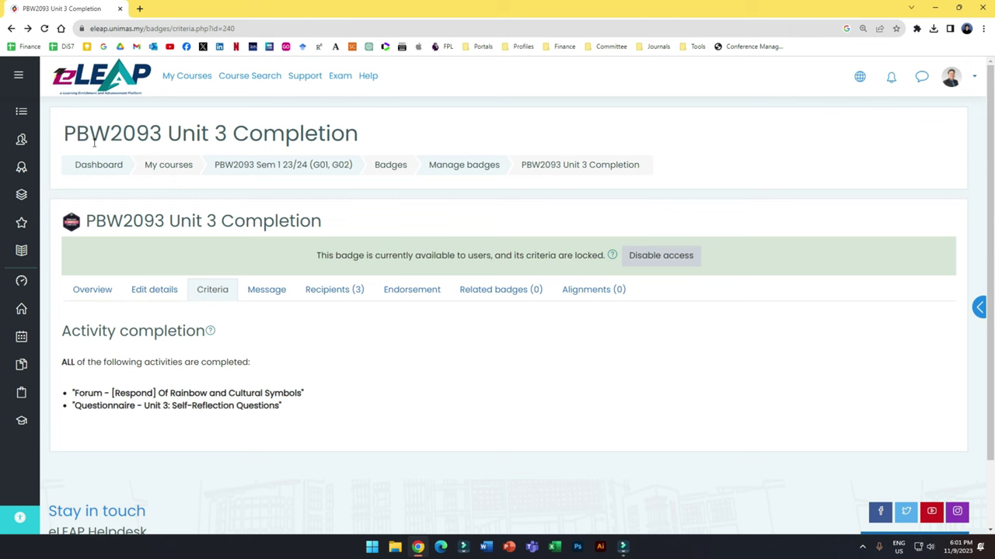
Step: Look over the course's badges list and return to the PBW2093 course home page
{"action": "left_click", "coordinate": [34, 167]}
{"action": "scroll", "coordinate": [450, 284], "scroll_direction": "down", "scroll_amount": 3}
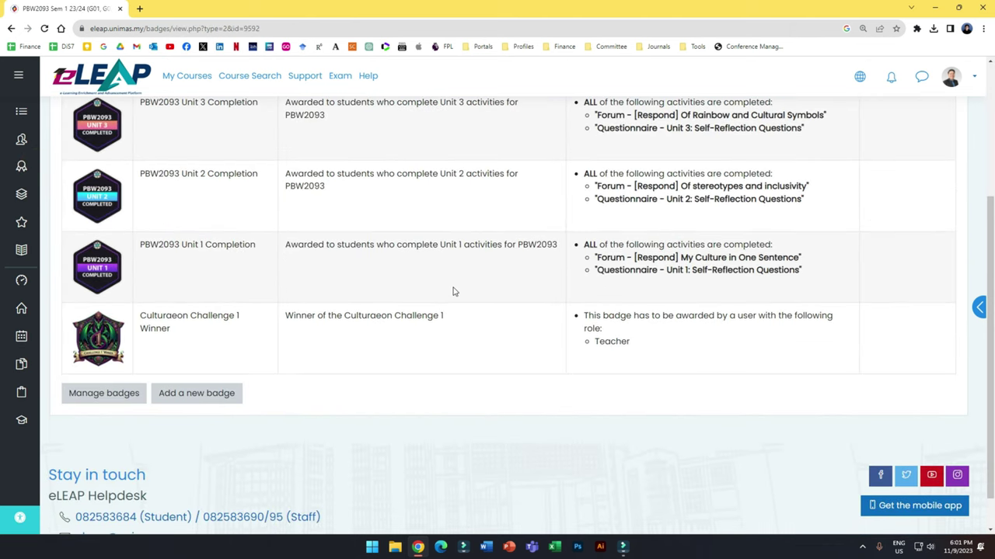
{"action": "scroll", "coordinate": [455, 291], "scroll_direction": "up", "scroll_amount": 3}
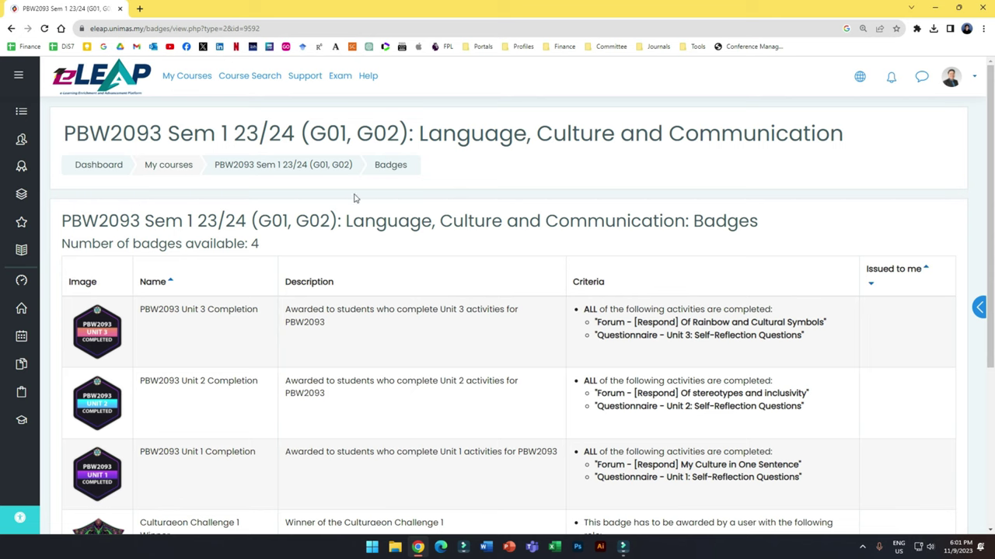
{"action": "left_click", "coordinate": [331, 164]}
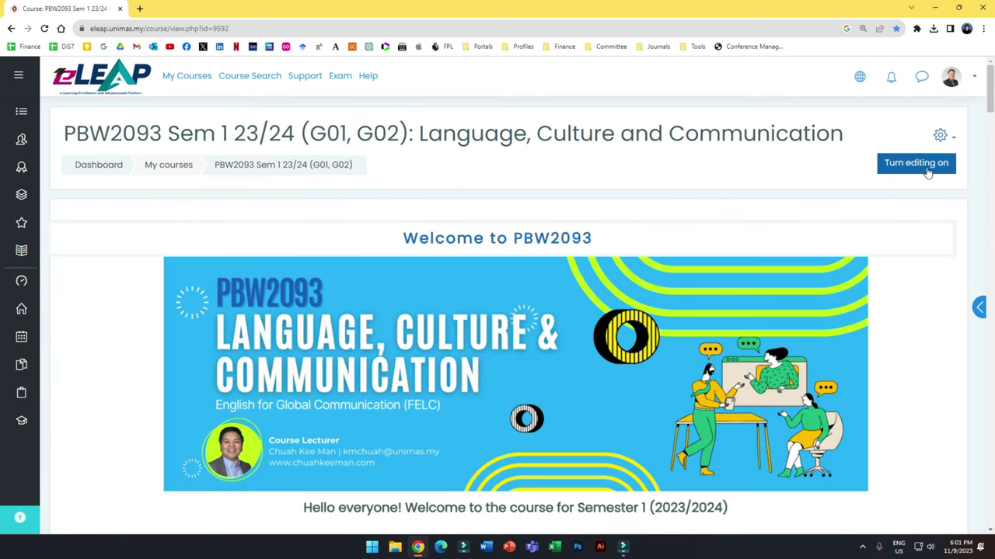